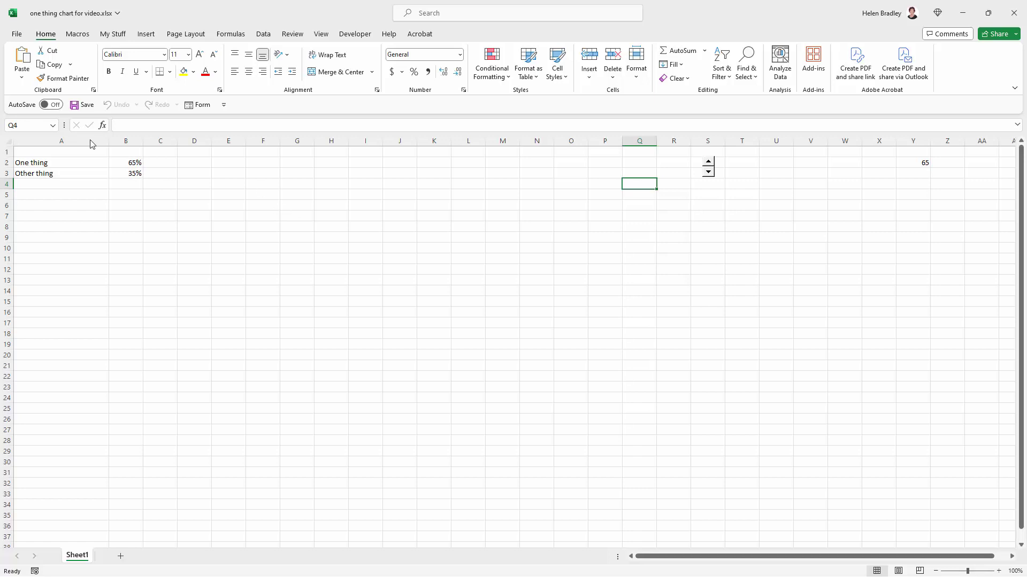
# Lower the spin button twice so Y2 reads 40, then check B2's =Y2/100 formula.
pyautogui.click(709, 173)
pyautogui.click(709, 173)
pyautogui.rightClick(709, 174)
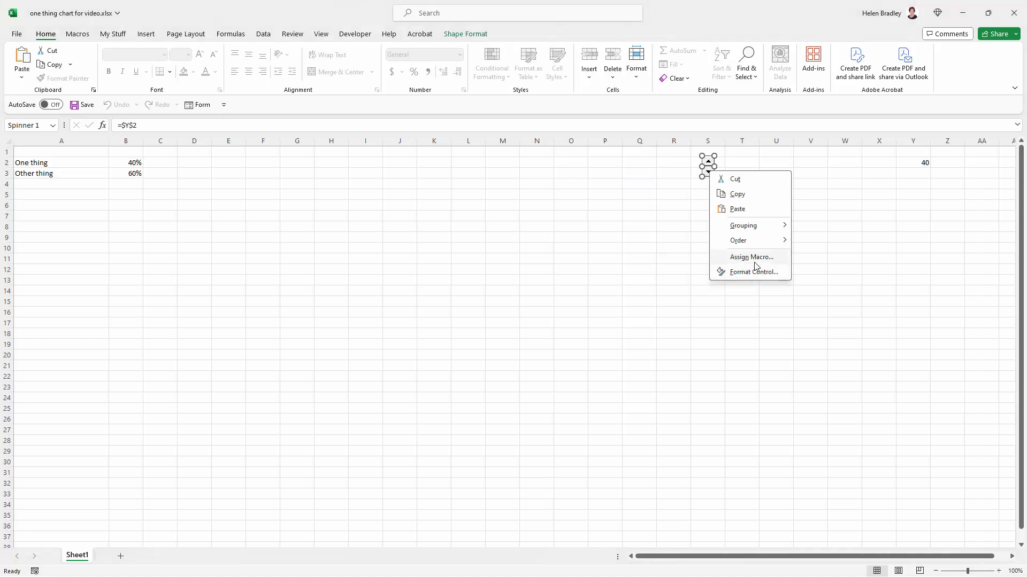
pyautogui.press('Escape')
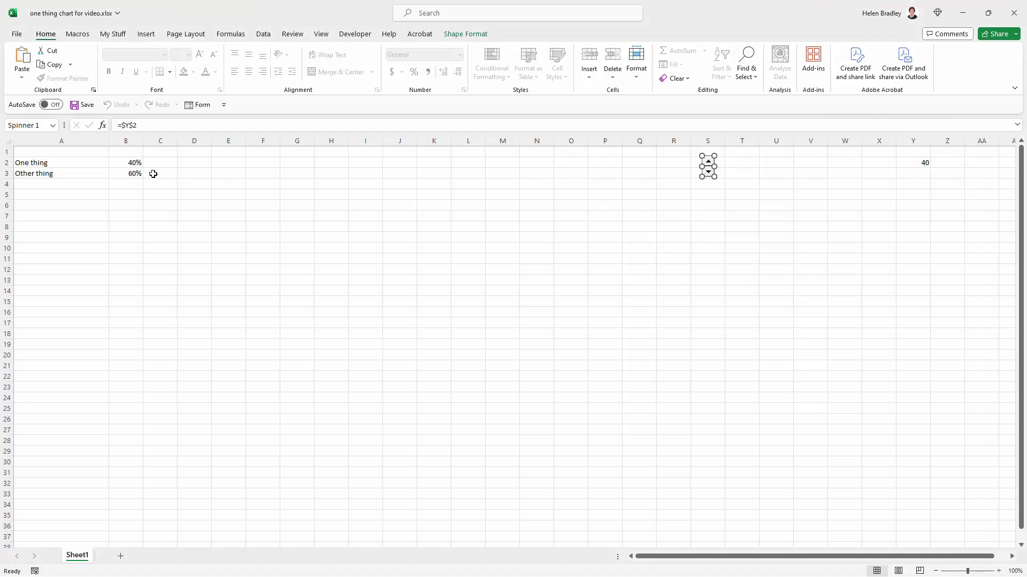
pyautogui.click(128, 161)
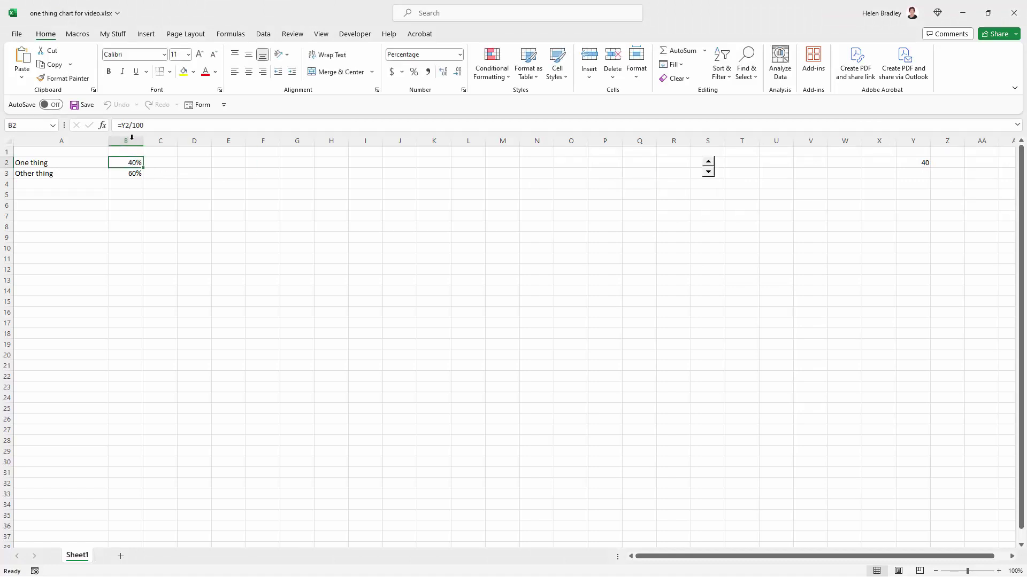
pyautogui.click(203, 223)
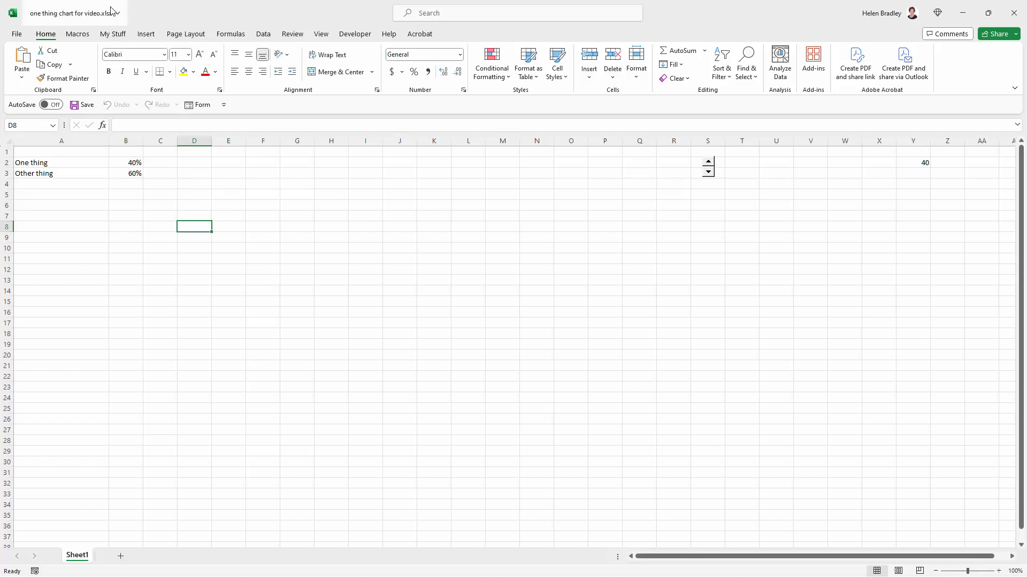
# Draw a large rounded rectangle across columns E to N.
pyautogui.click(146, 34)
pyautogui.click(161, 70)
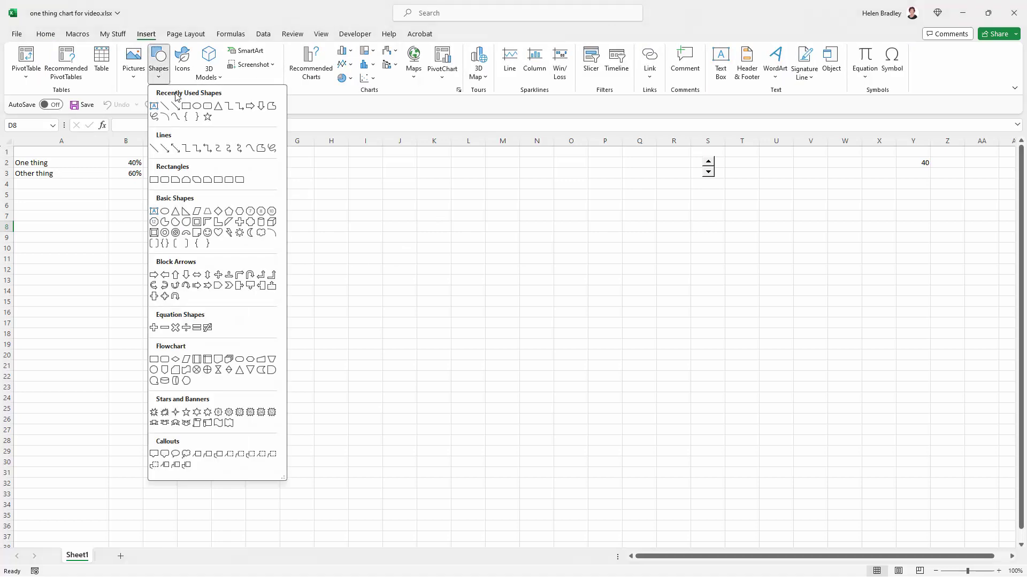
pyautogui.click(208, 107)
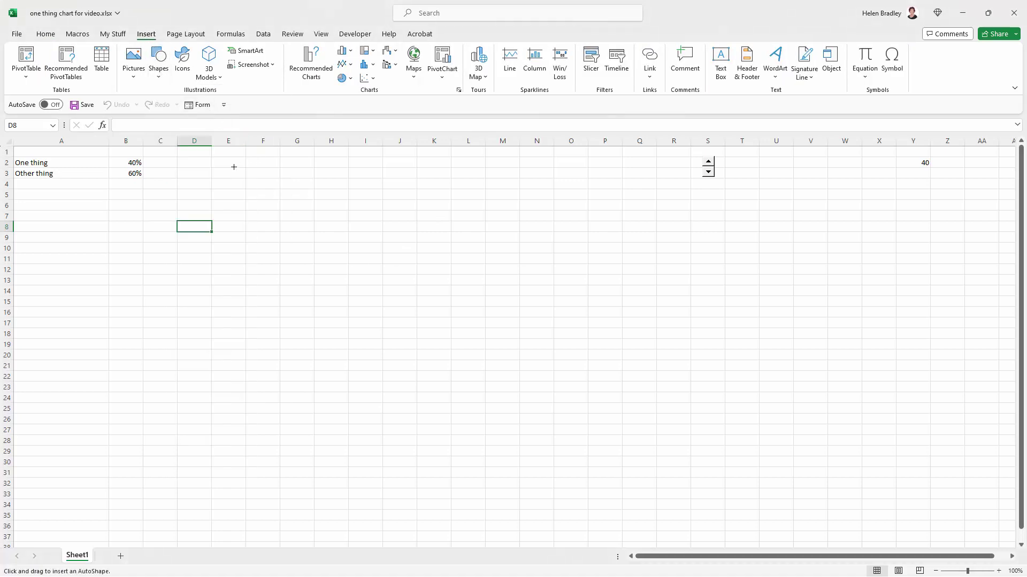
pyautogui.moveTo(206, 172); pyautogui.dragTo(538, 375)
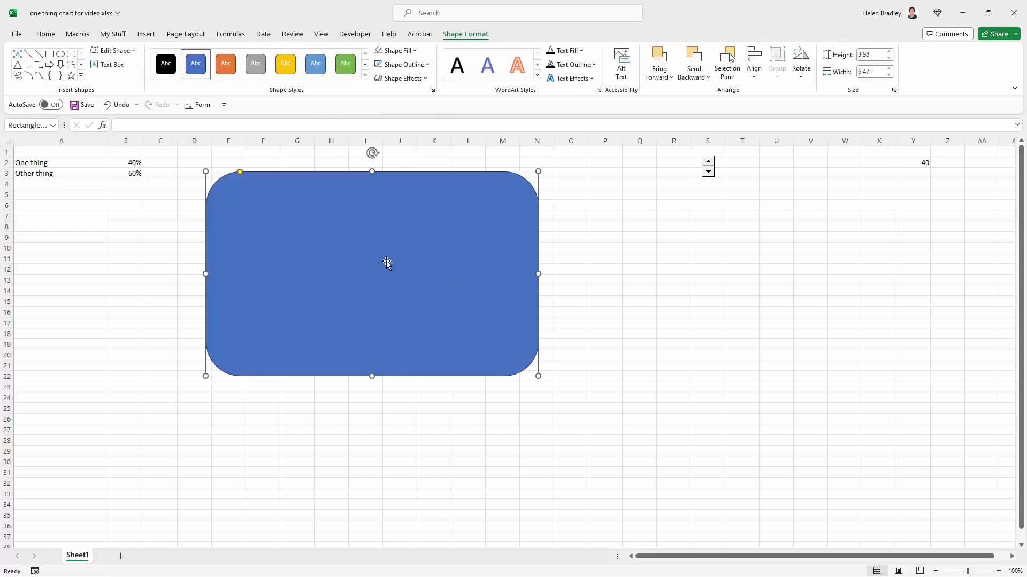
# Fill the rectangle with Blue, Accent 1, Darker 25%.
pyautogui.click(405, 52)
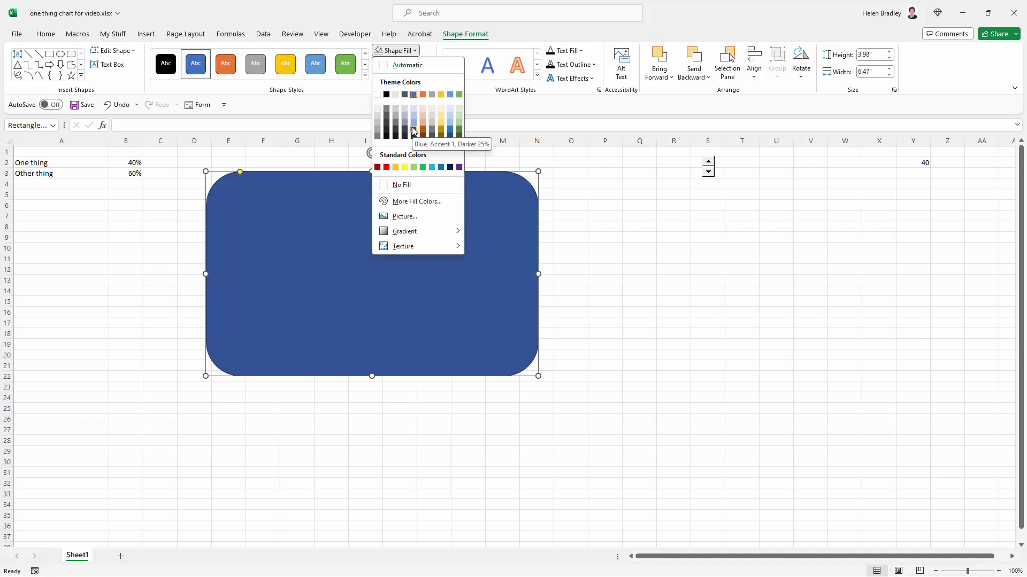
pyautogui.click(415, 131)
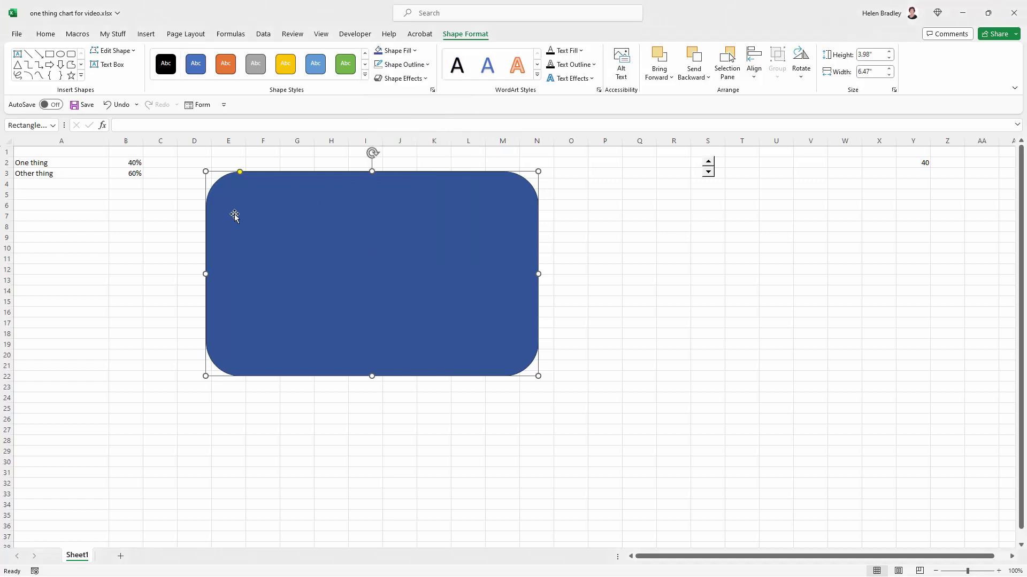
pyautogui.click(149, 277)
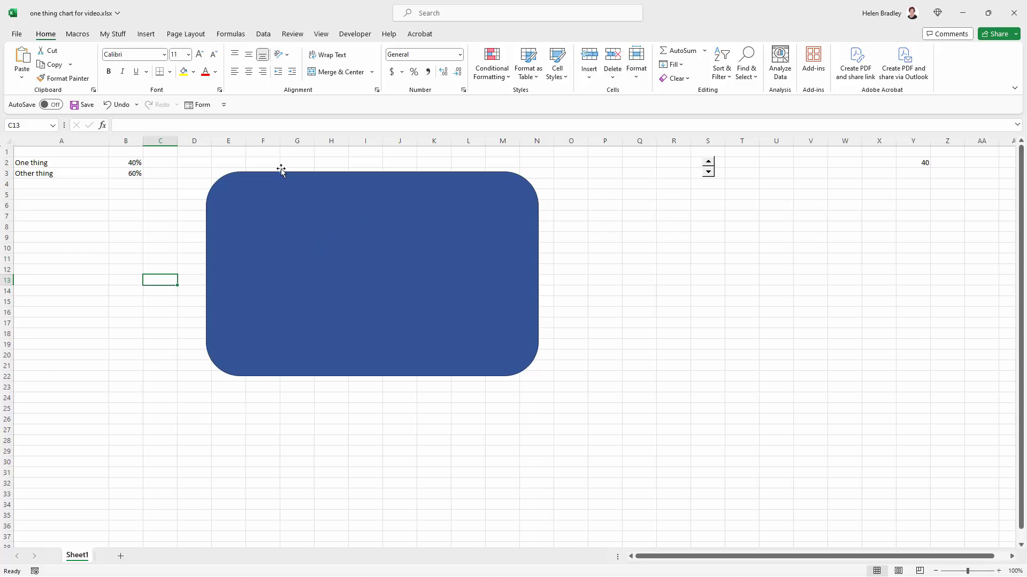
# Draw a large oval circle to the right of the rectangle.
pyautogui.click(146, 35)
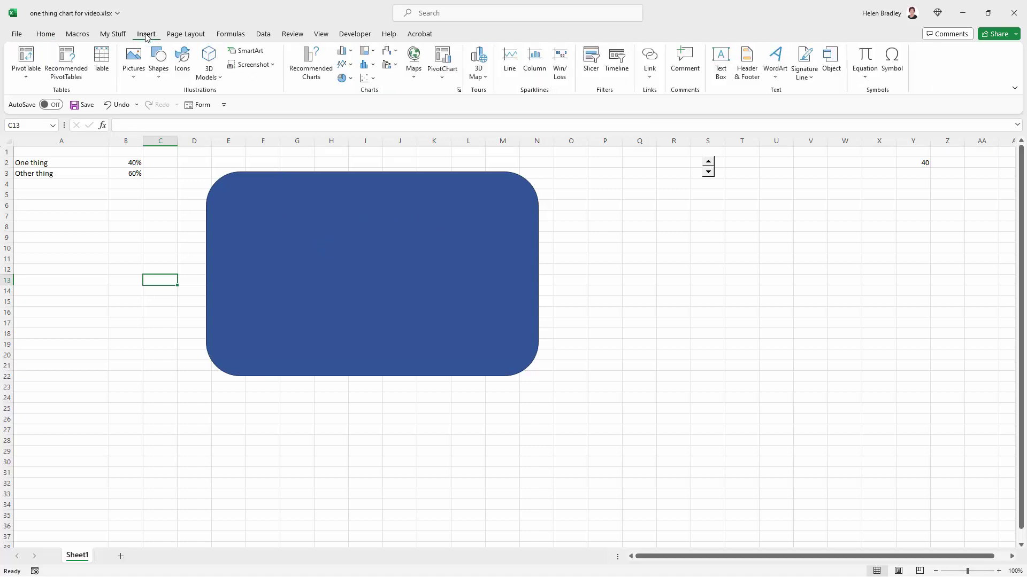
pyautogui.click(160, 61)
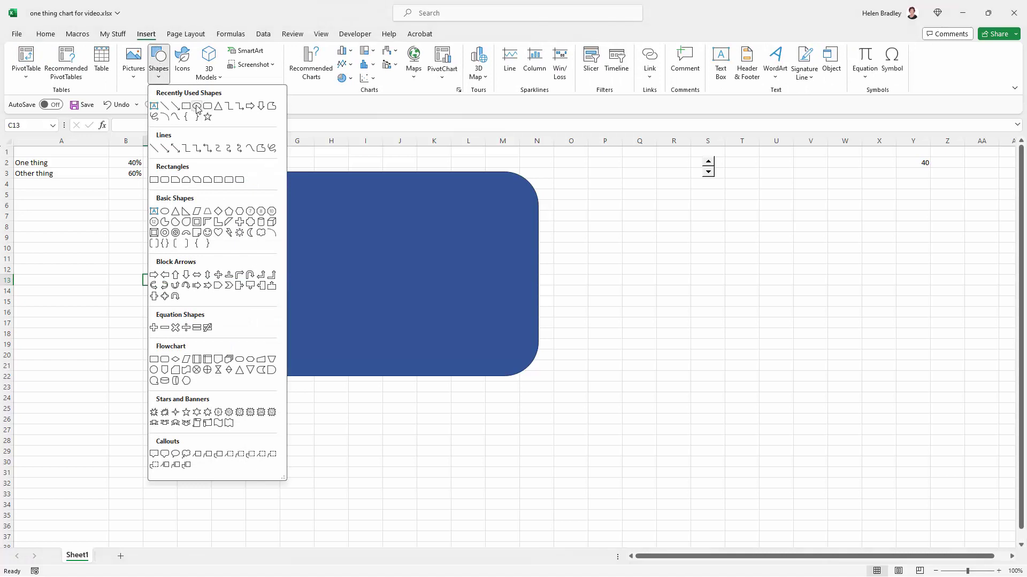
pyautogui.click(197, 108)
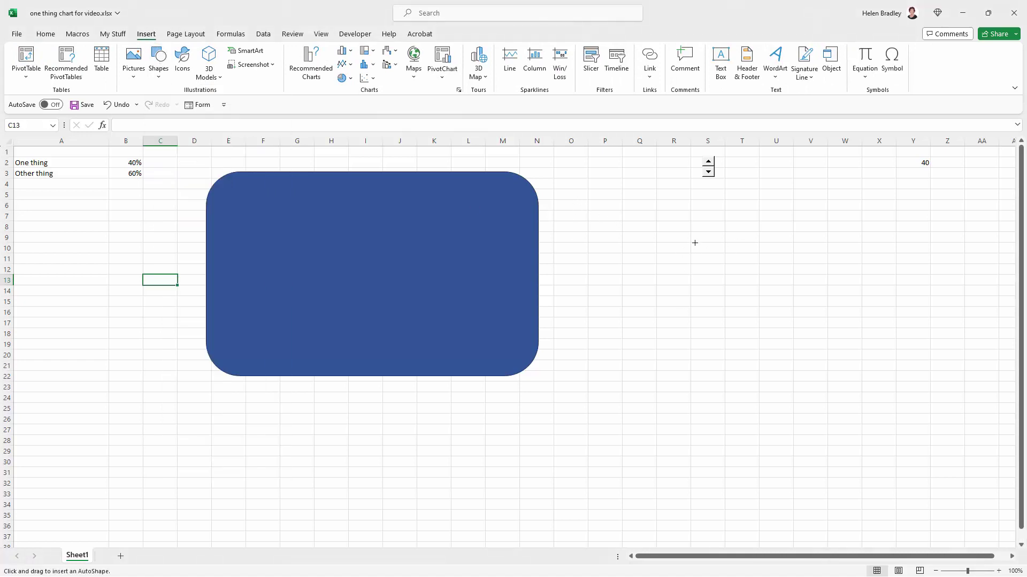
pyautogui.moveTo(610, 213); pyautogui.dragTo(822, 405)
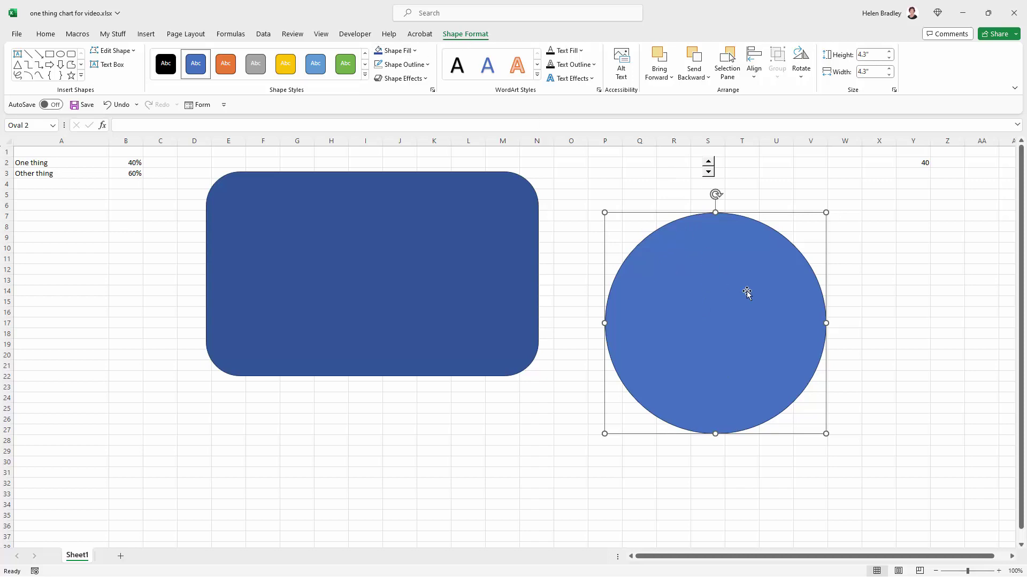
# Give the circle No Fill and a pale Green, Accent 6 outline.
pyautogui.click(389, 52)
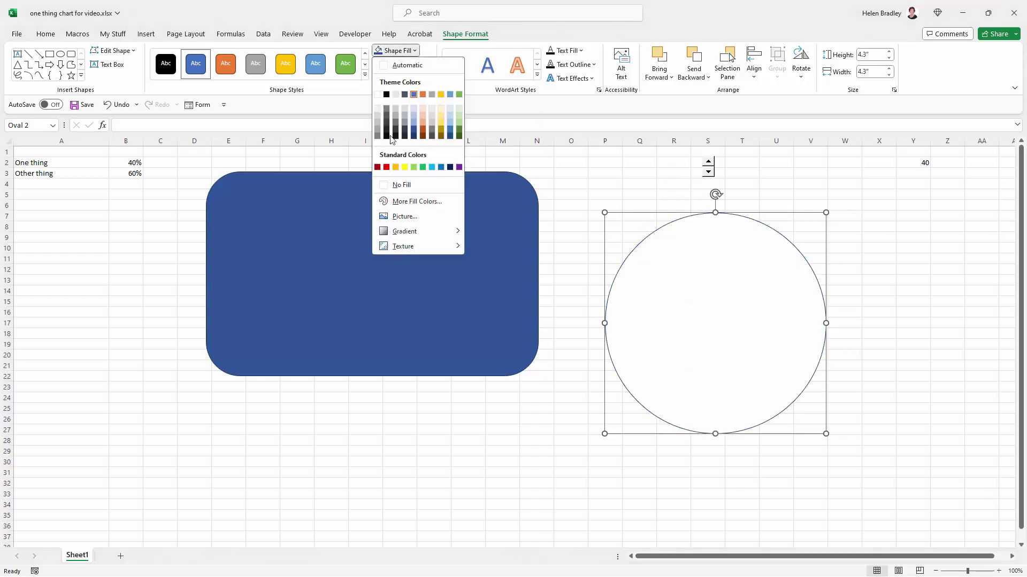
pyautogui.click(399, 185)
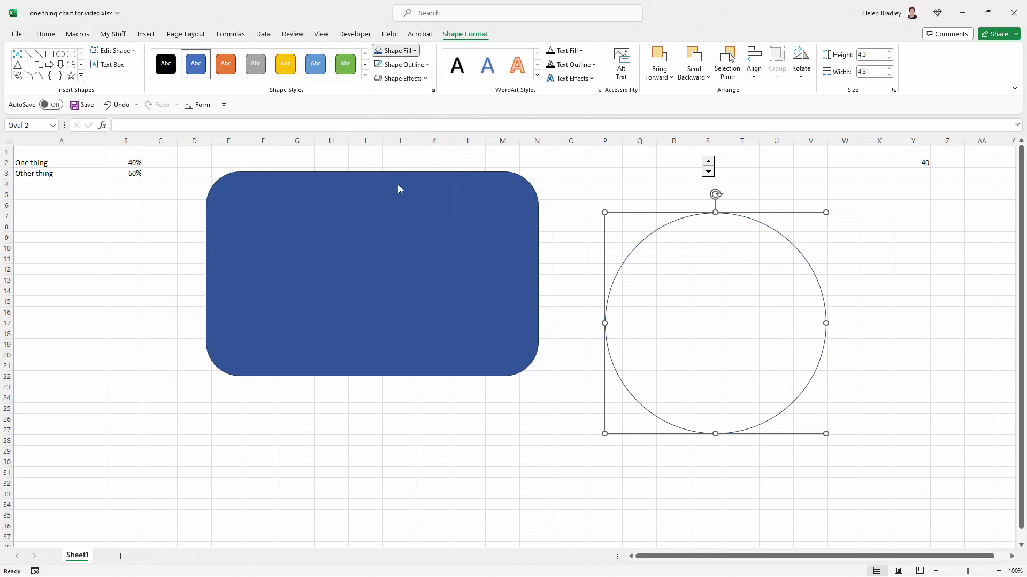
pyautogui.click(415, 65)
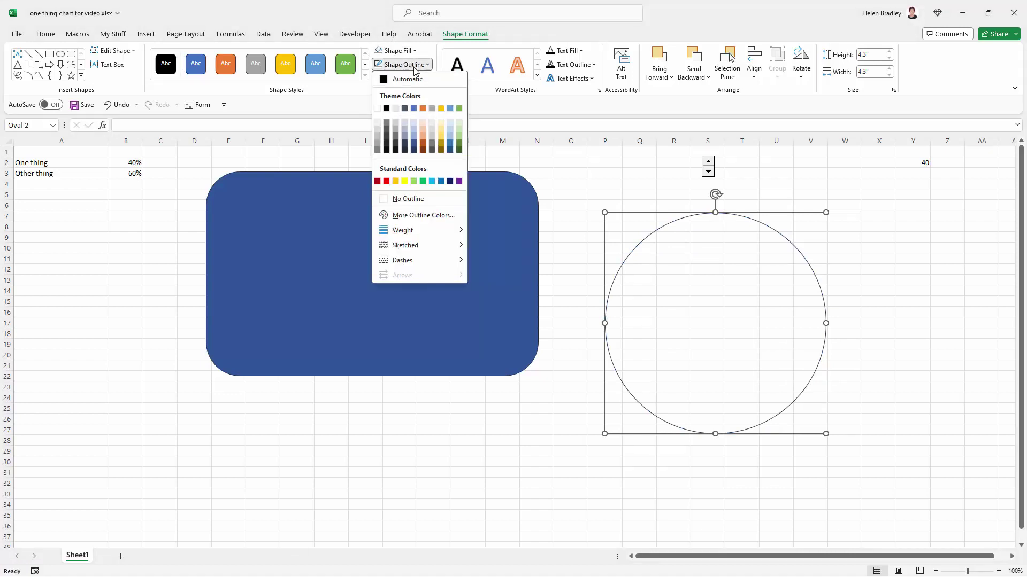
pyautogui.click(459, 130)
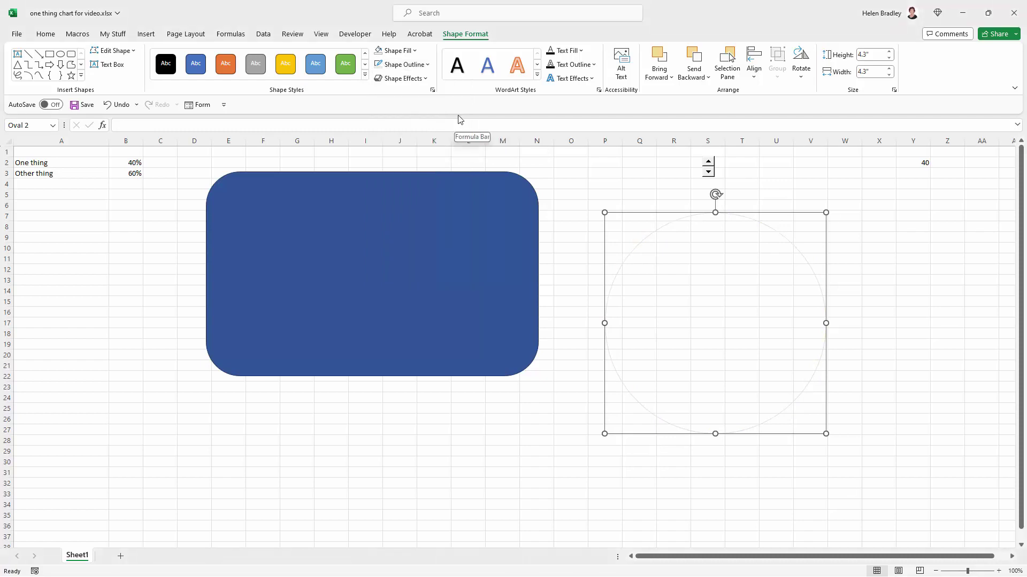
pyautogui.click(405, 64)
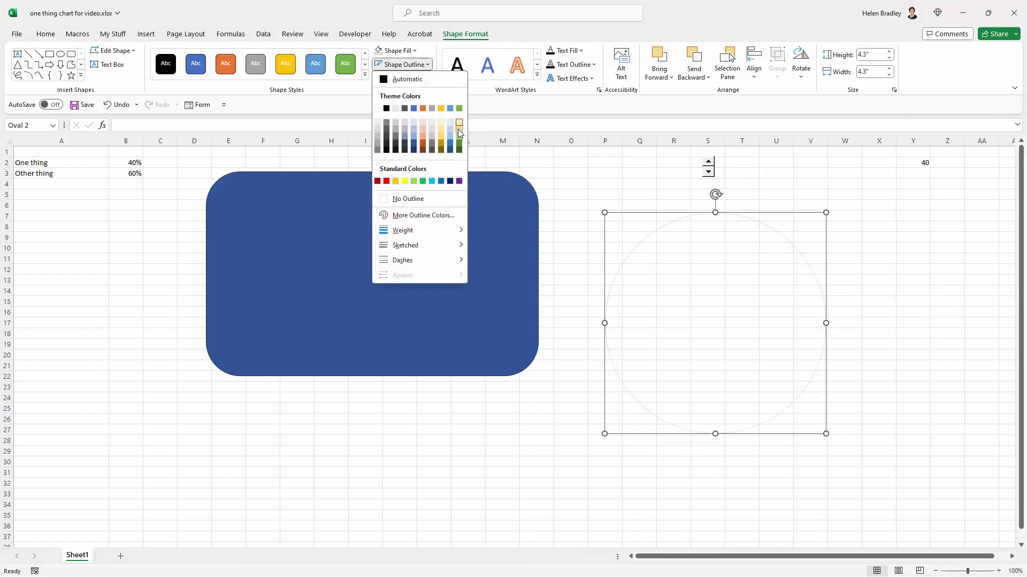
pyautogui.click(459, 131)
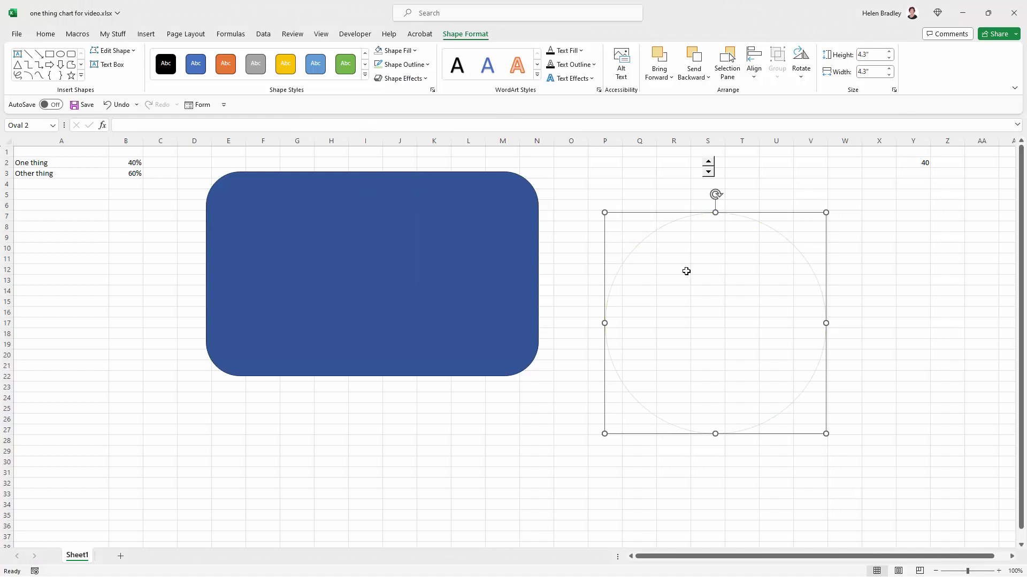
pyautogui.click(405, 65)
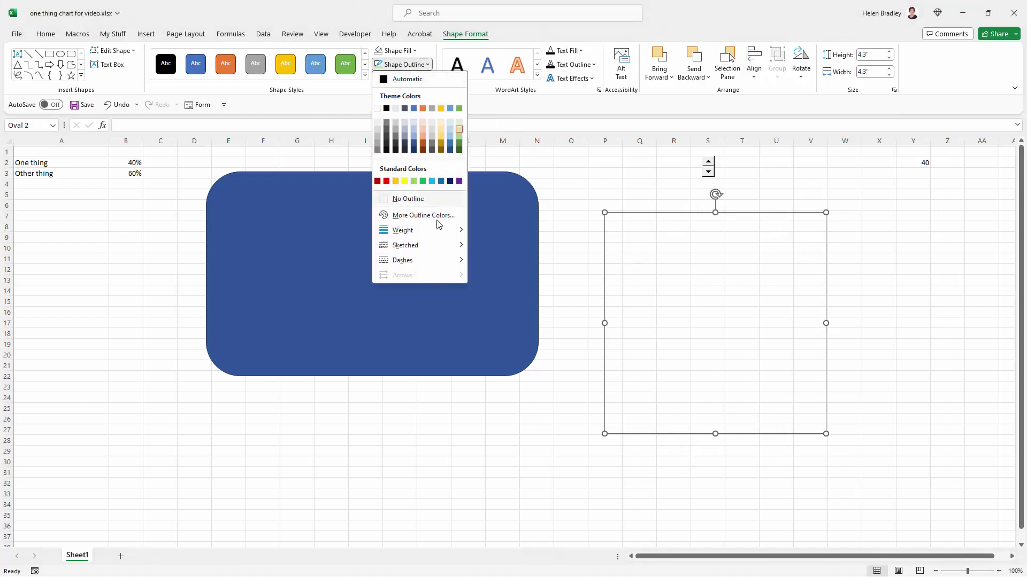
# Set the circle's outline to 12.5 pt width, Round Dot dash type and round cap.
pyautogui.moveTo(422, 263)
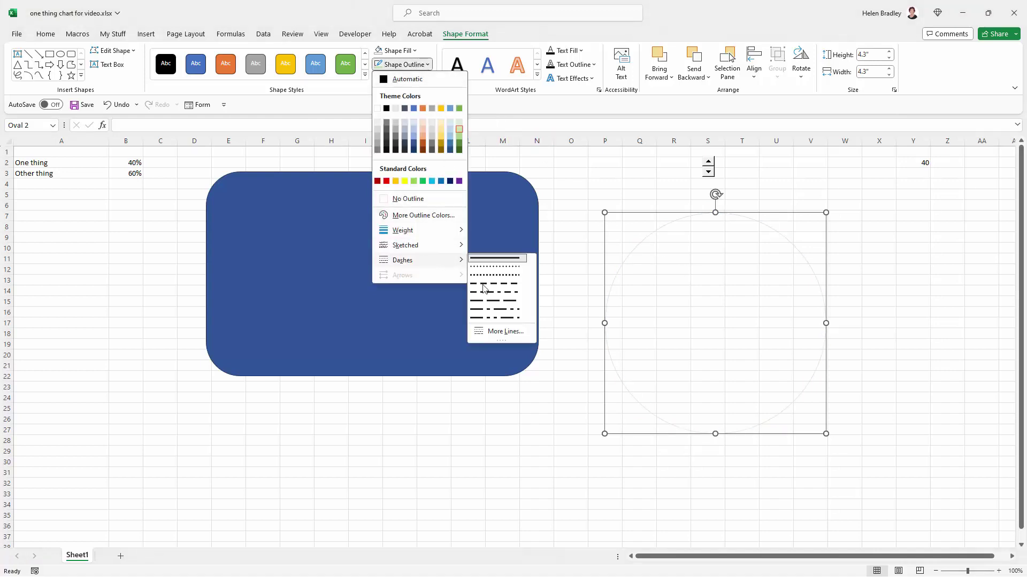
pyautogui.click(503, 333)
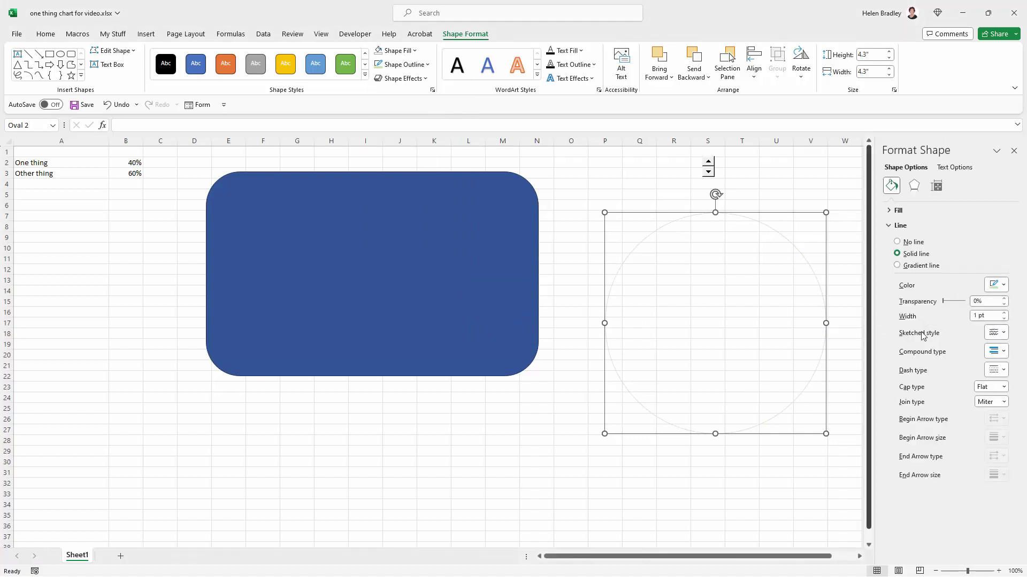
pyautogui.click(1005, 314)
pyautogui.click(1004, 314)
pyautogui.click(1004, 313)
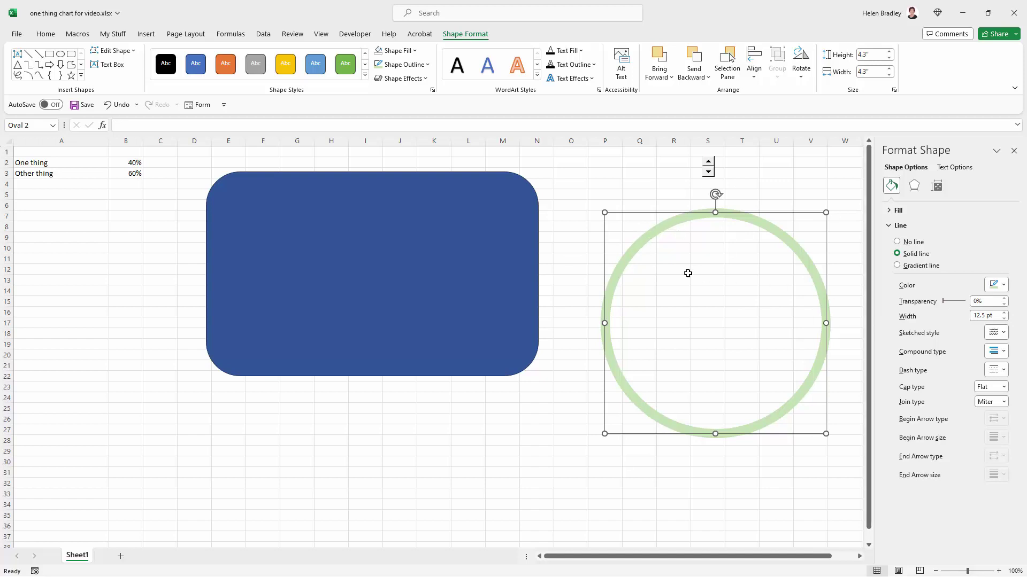
pyautogui.click(1001, 374)
pyautogui.click(987, 392)
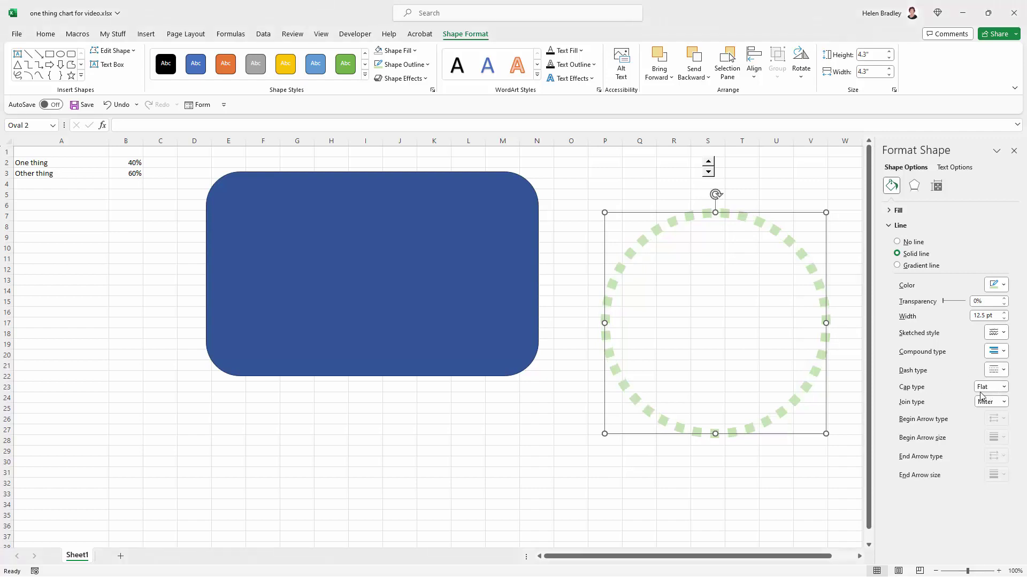
pyautogui.click(1004, 389)
pyautogui.click(995, 409)
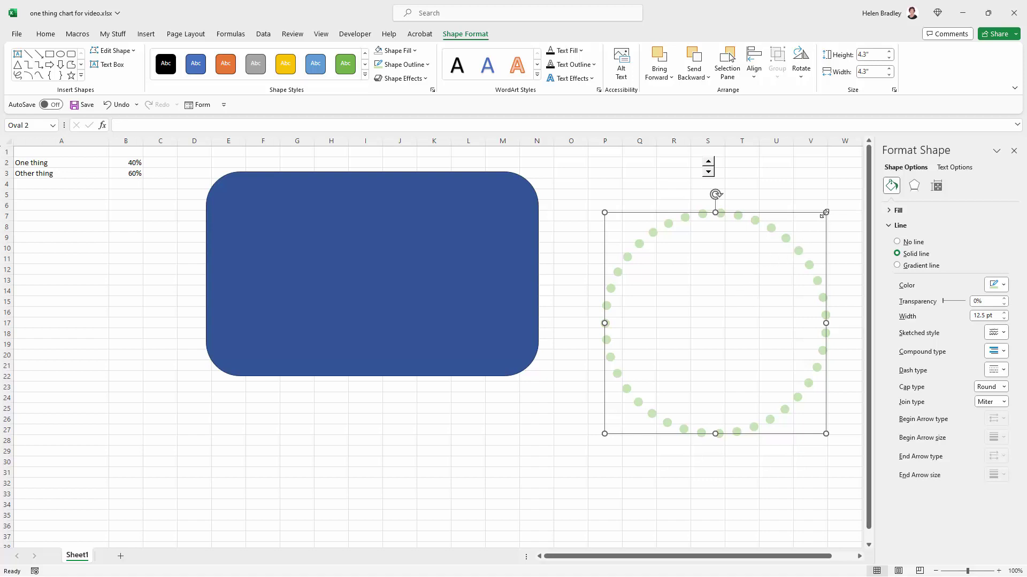
# Shrink the dotted circle to 3.76 inches, centre it on the rectangle, and make the rectangle taller.
pyautogui.moveTo(824, 213); pyautogui.dragTo(798, 263)
pyautogui.moveTo(779, 389); pyautogui.dragTo(452, 332)
pyautogui.click(476, 360)
pyautogui.moveTo(370, 375); pyautogui.dragTo(369, 390)
pyautogui.click(623, 352)
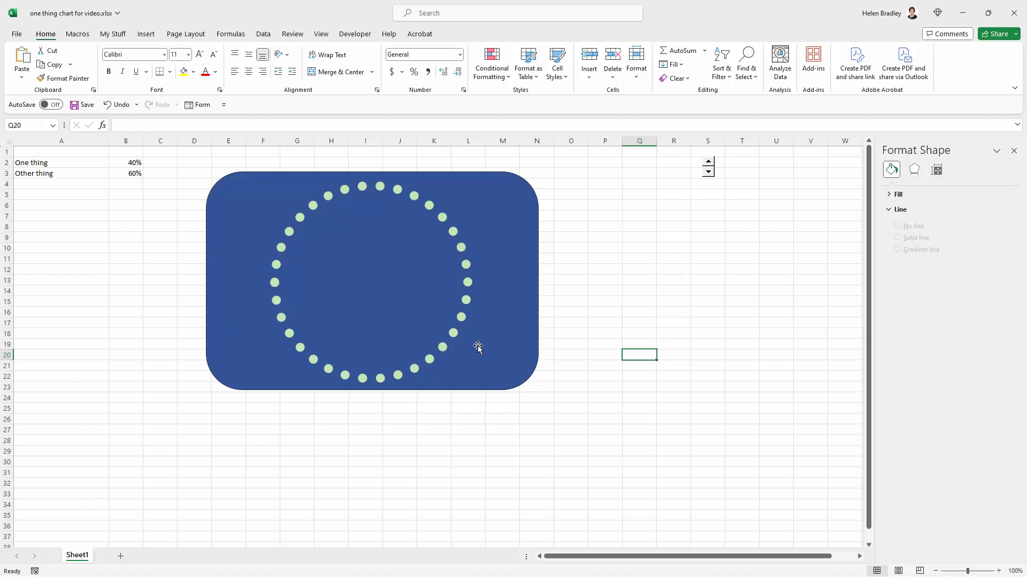
# Try a 12.25 pt ring width, restore 12.5 pt, then select the One thing/Other thing data A2:B3.
pyautogui.click(274, 284)
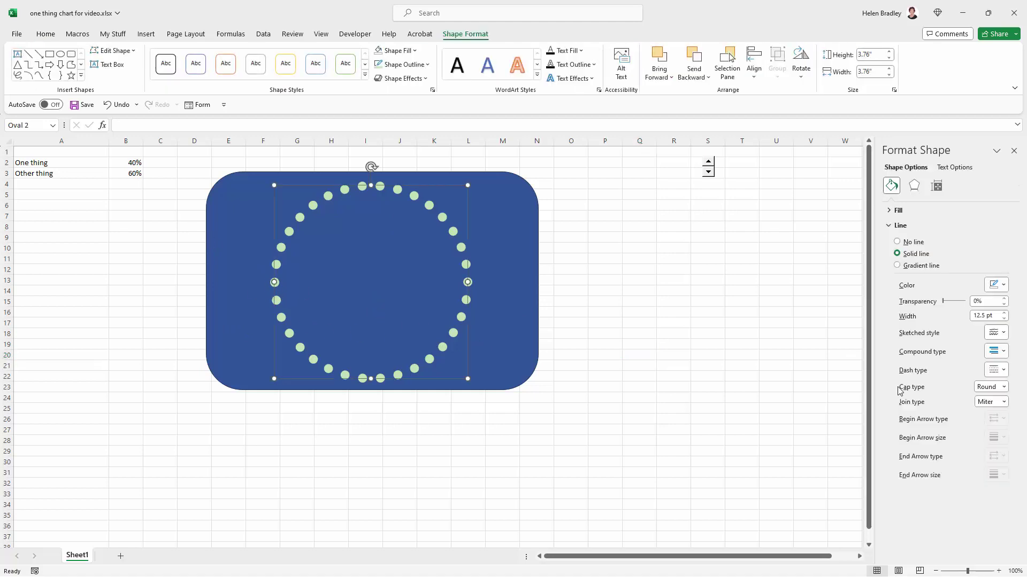
pyautogui.click(1004, 320)
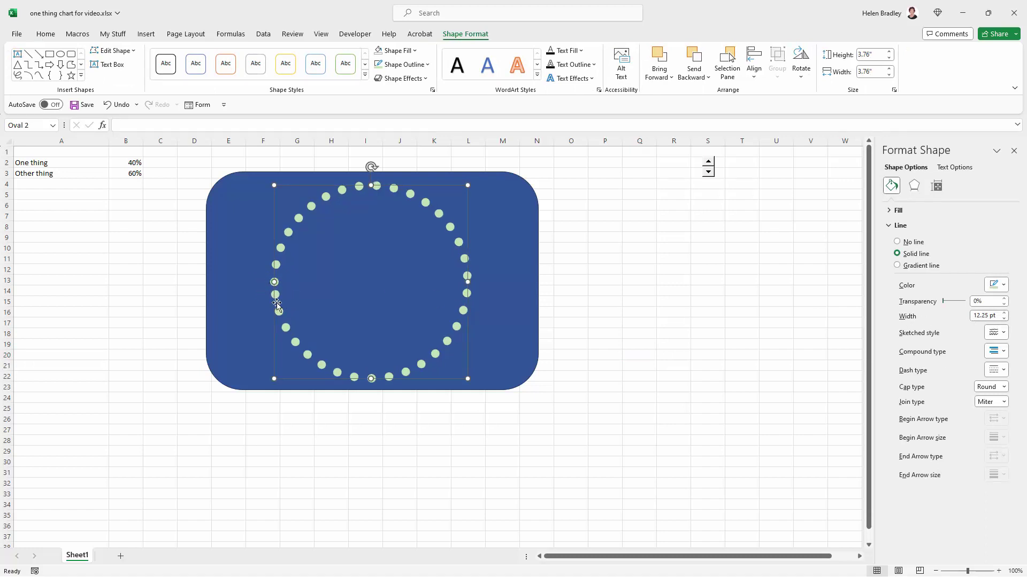
pyautogui.click(166, 284)
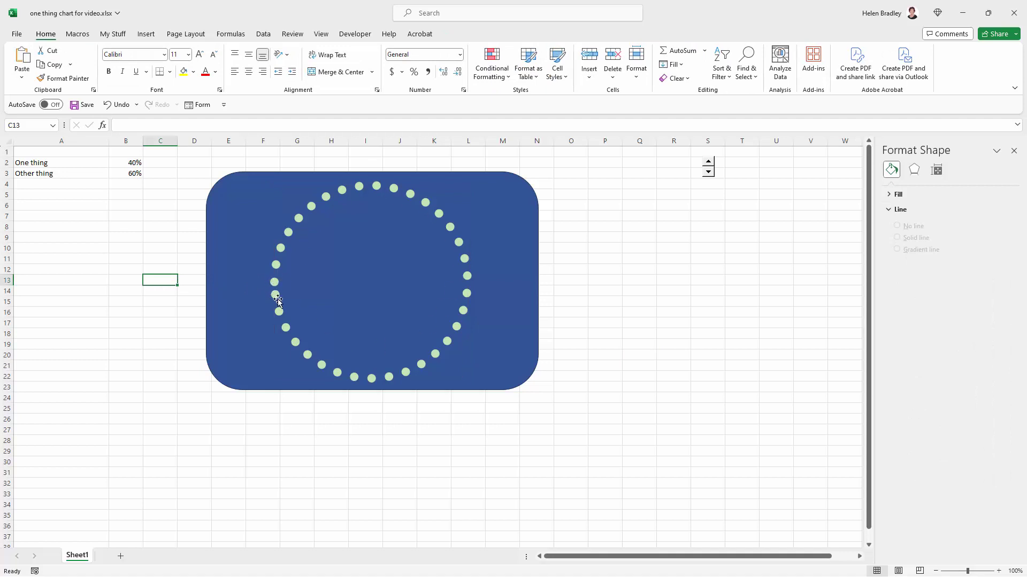
pyautogui.click(281, 266)
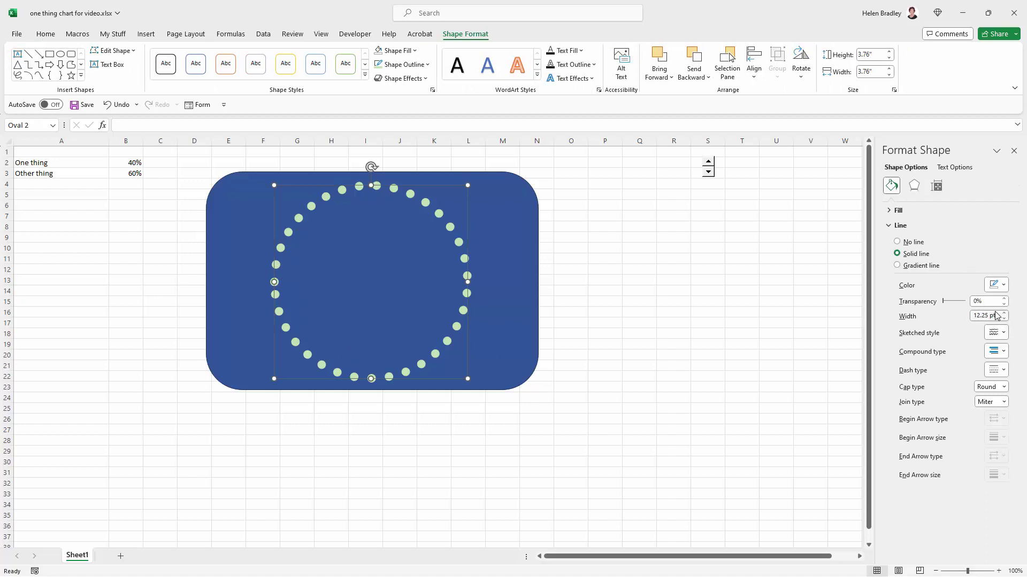
pyautogui.click(1005, 313)
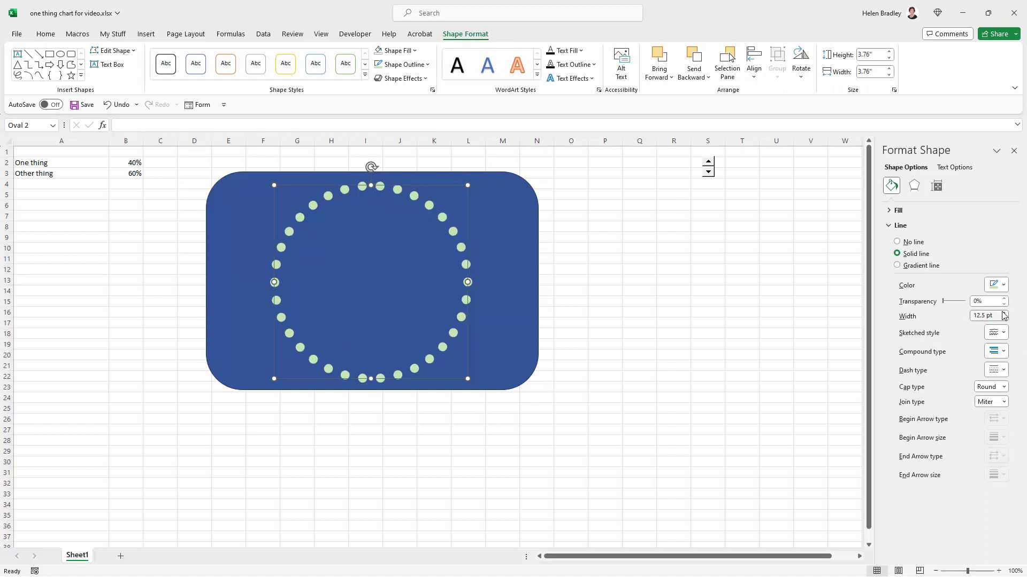
pyautogui.click(669, 247)
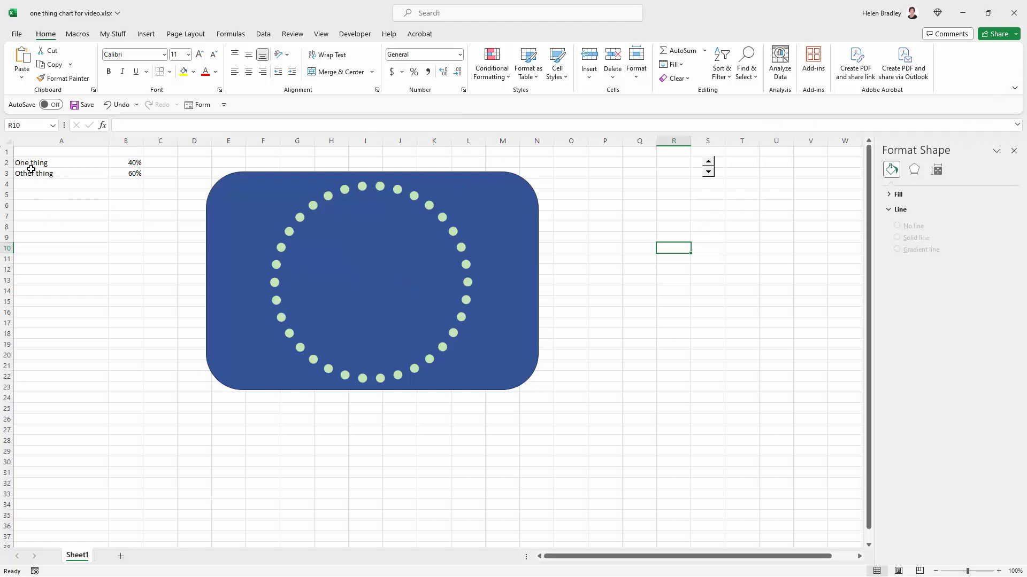
pyautogui.moveTo(21, 162); pyautogui.dragTo(118, 178)
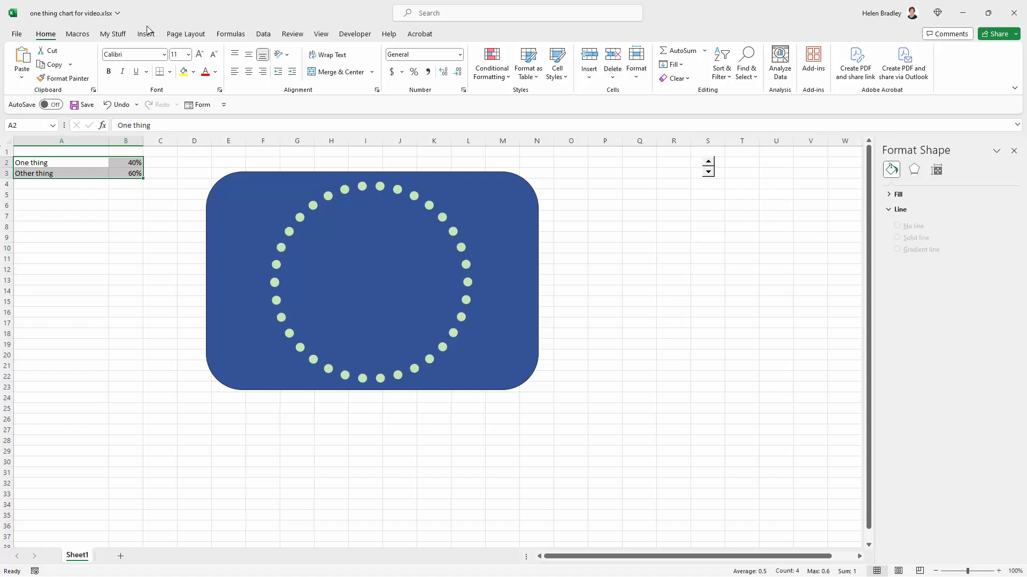
# Insert a Doughnut chart of the selected data and drag it beside the blue rectangle.
pyautogui.click(146, 34)
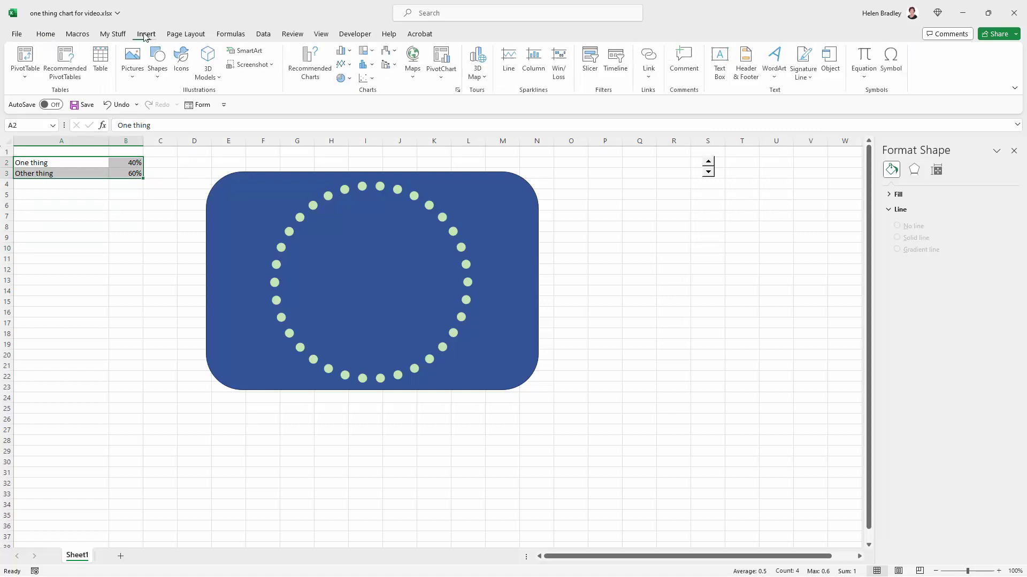
pyautogui.click(345, 80)
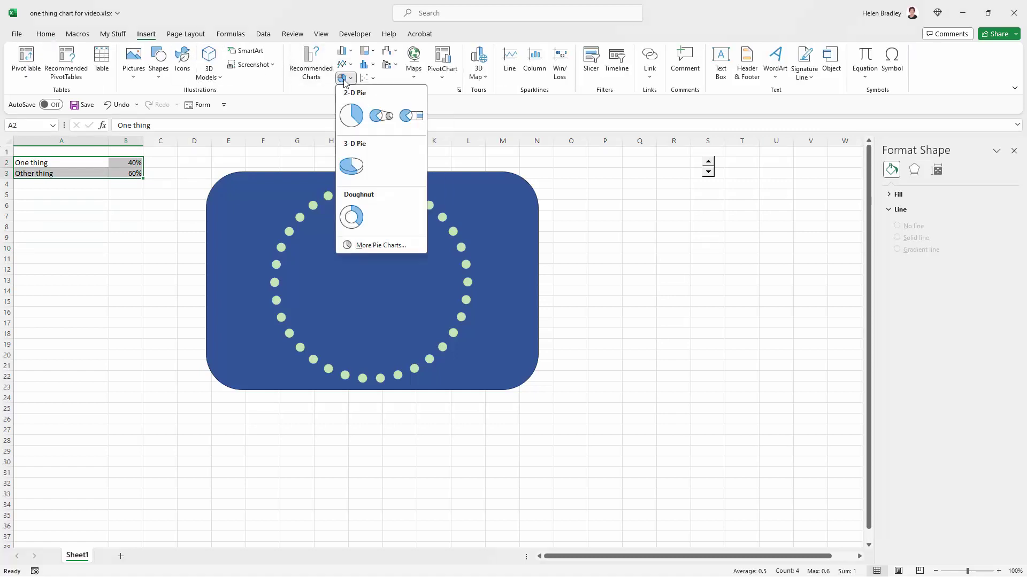
pyautogui.click(357, 206)
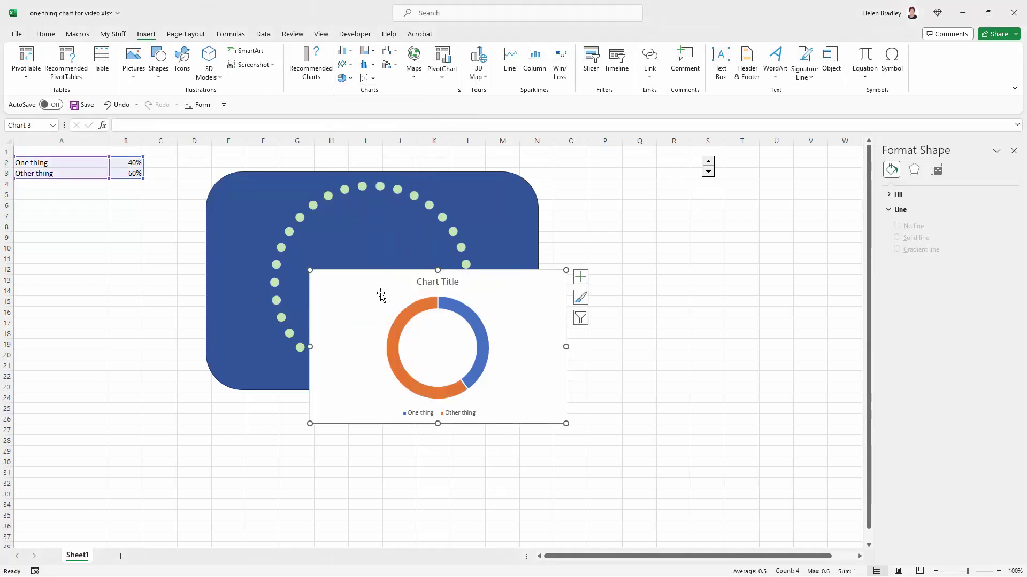
pyautogui.moveTo(355, 298); pyautogui.dragTo(591, 219)
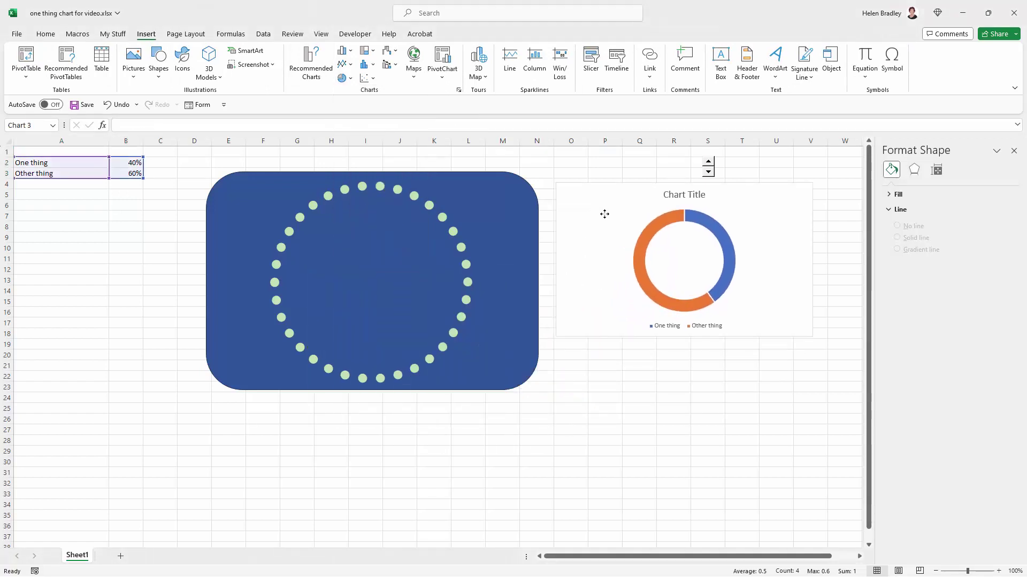
pyautogui.moveTo(582, 314); pyautogui.dragTo(518, 332)
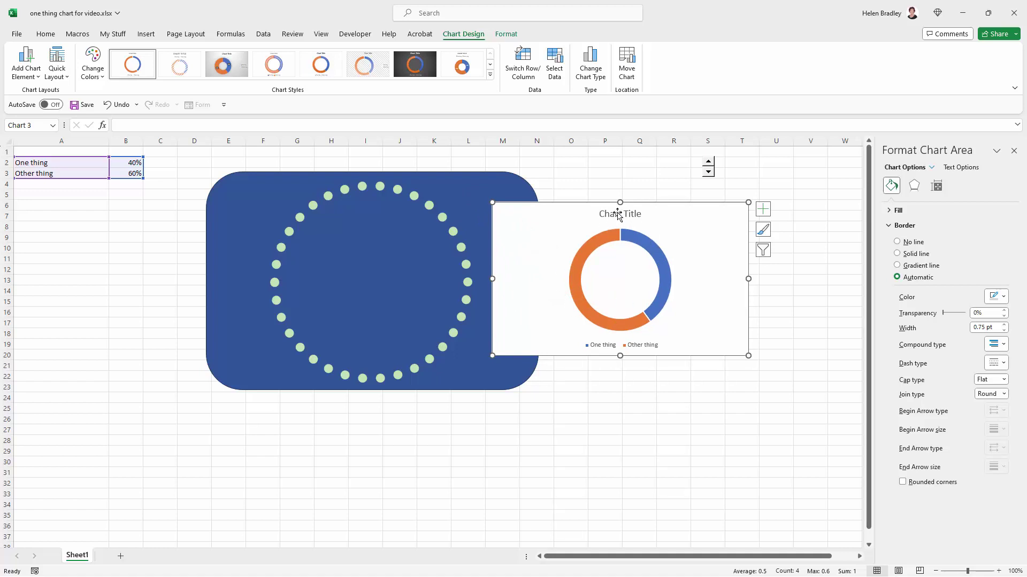
# Delete the doughnut chart's title and legend, then reposition it just right of the dotted ring.
pyautogui.click(634, 214)
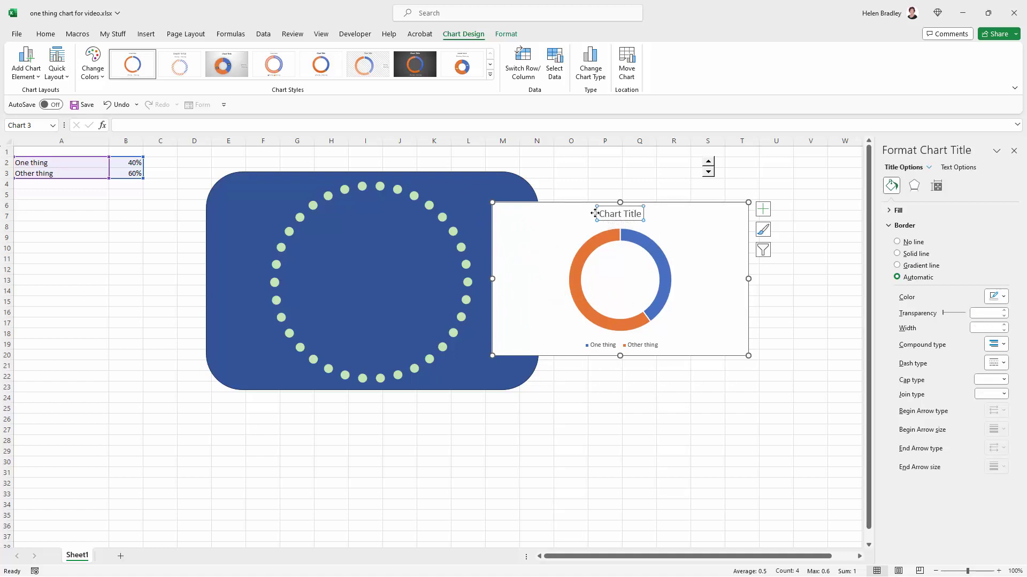
pyautogui.press('Delete')
pyautogui.click(634, 345)
pyautogui.press('Delete')
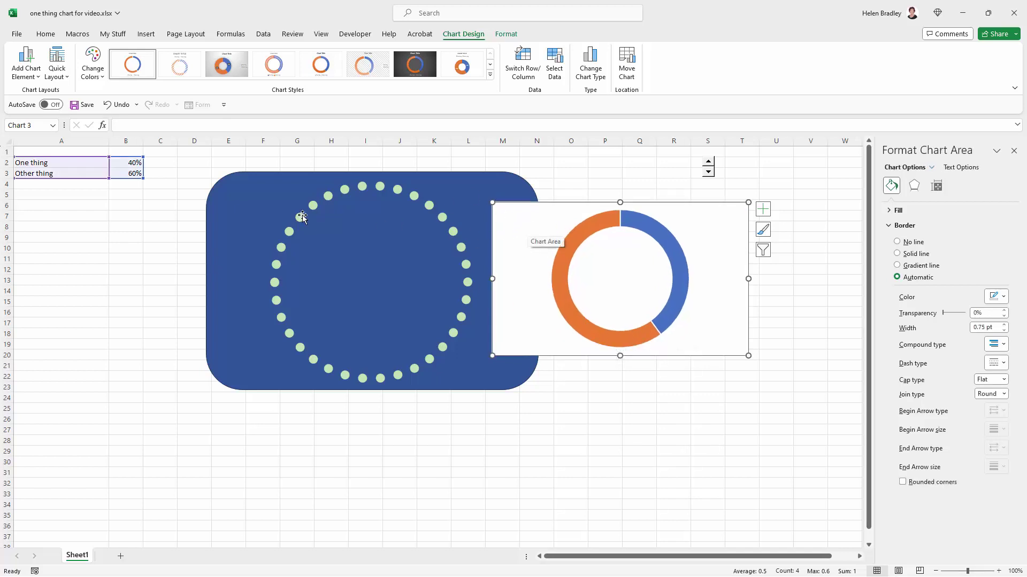
pyautogui.moveTo(518, 276); pyautogui.dragTo(281, 288)
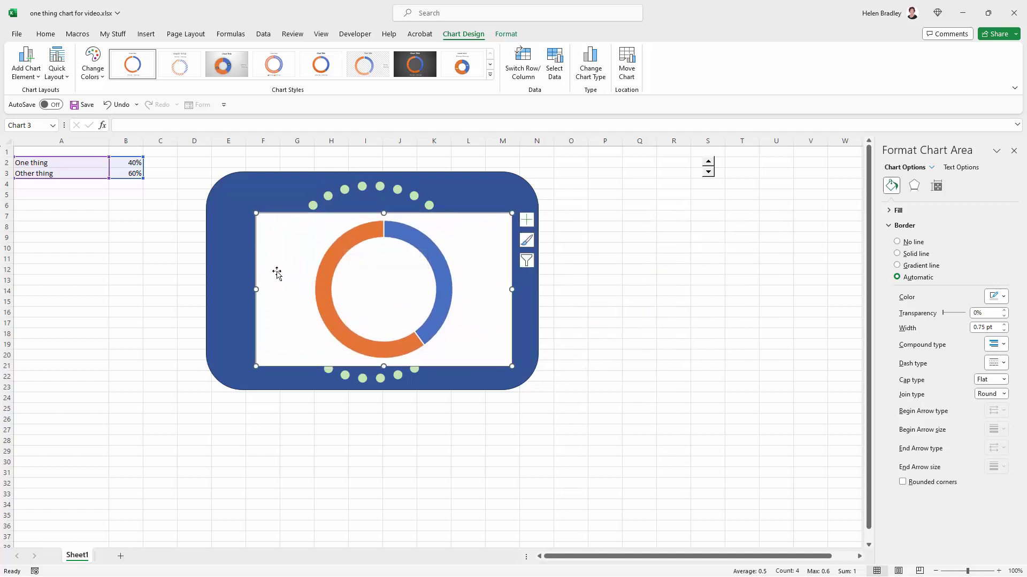
pyautogui.moveTo(275, 275); pyautogui.dragTo(517, 245)
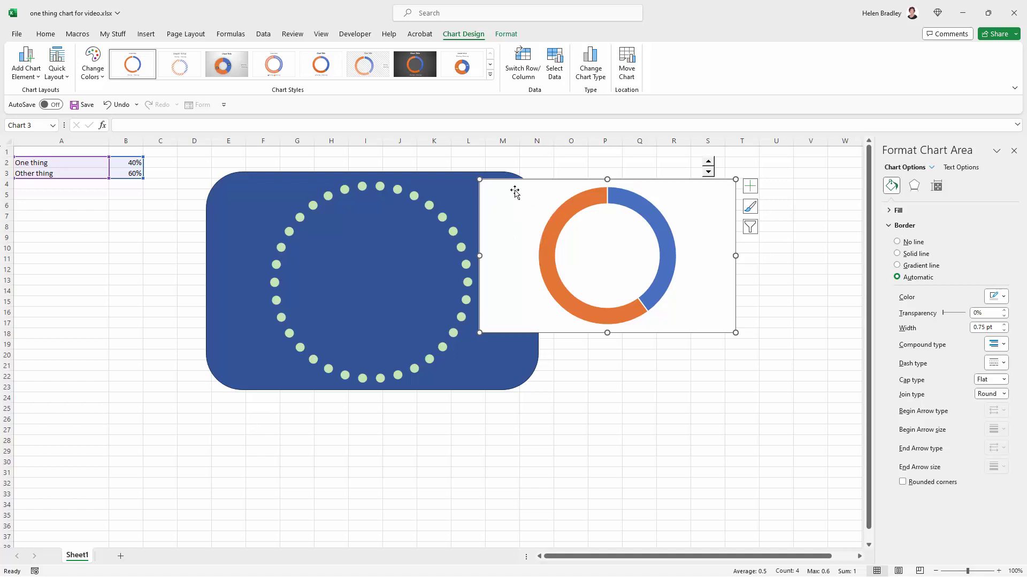
# Set the chart's Shape Fill to No Fill and Shape Outline to No Outline.
pyautogui.click(504, 34)
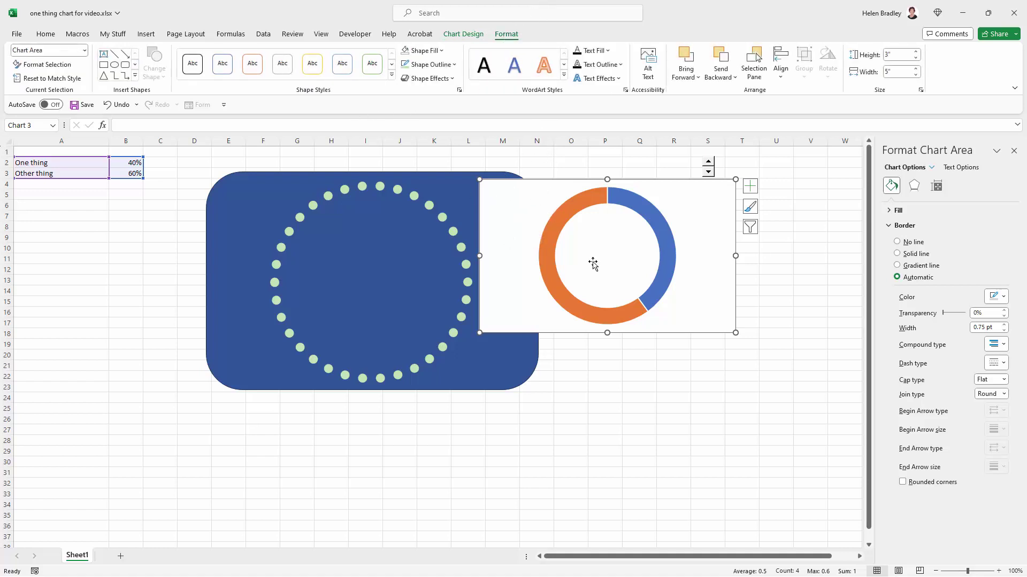
pyautogui.click(428, 51)
pyautogui.click(429, 185)
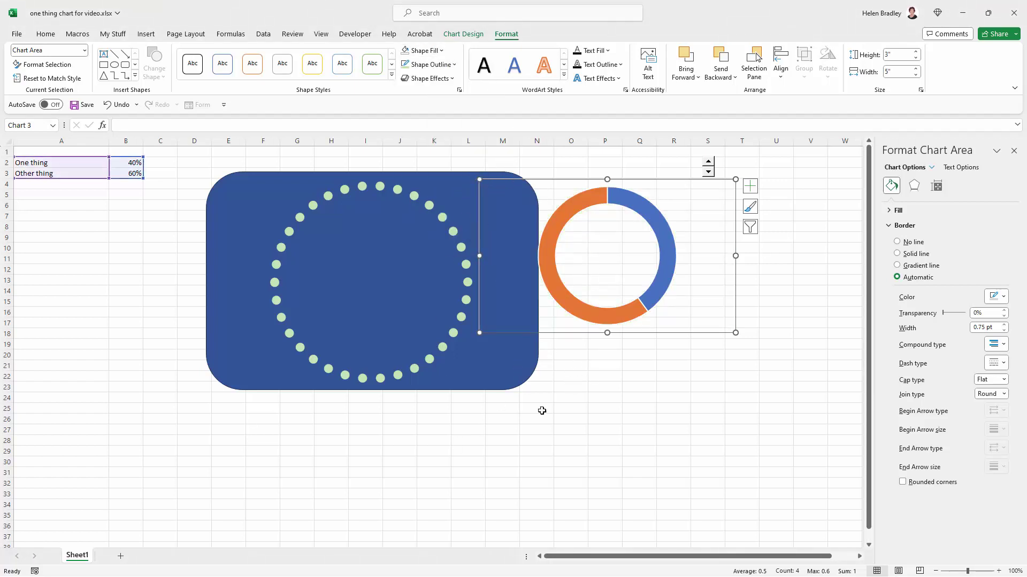
pyautogui.click(581, 408)
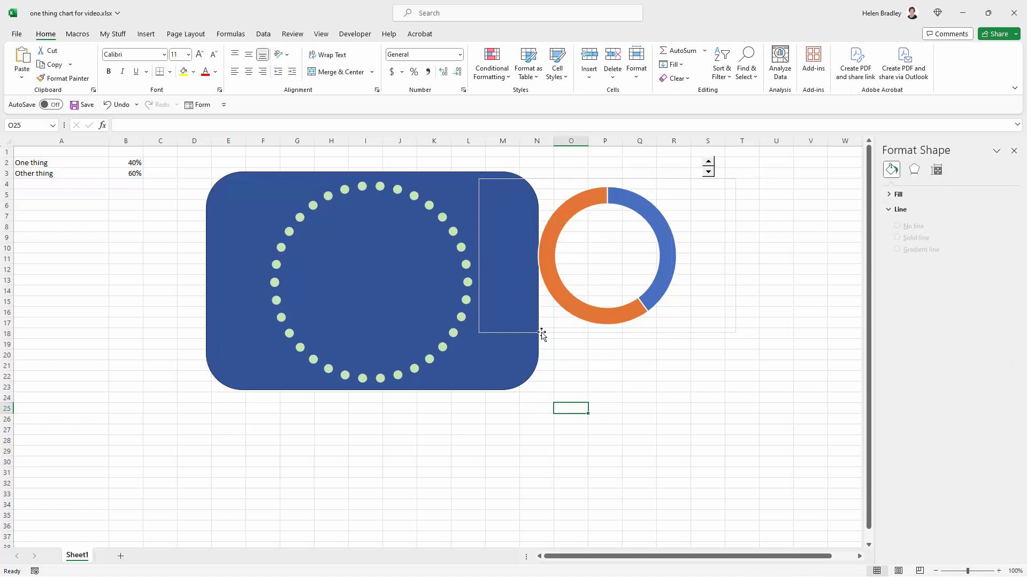
pyautogui.click(523, 316)
pyautogui.click(506, 34)
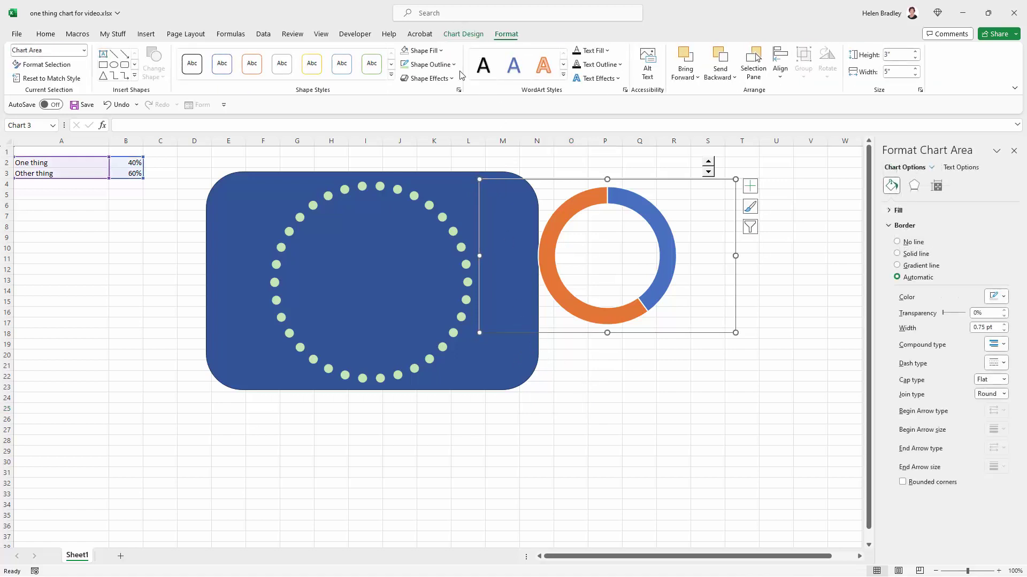
pyautogui.click(431, 64)
pyautogui.click(435, 199)
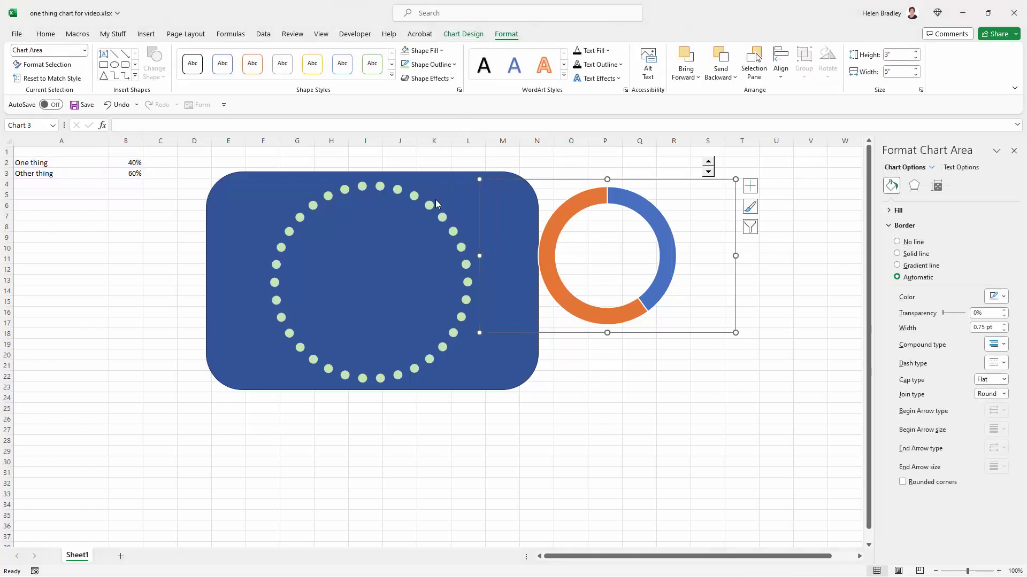
# Undo two accidental drags that exploded the doughnut slices, then reselect the chart area.
pyautogui.moveTo(546, 267); pyautogui.dragTo(355, 287)
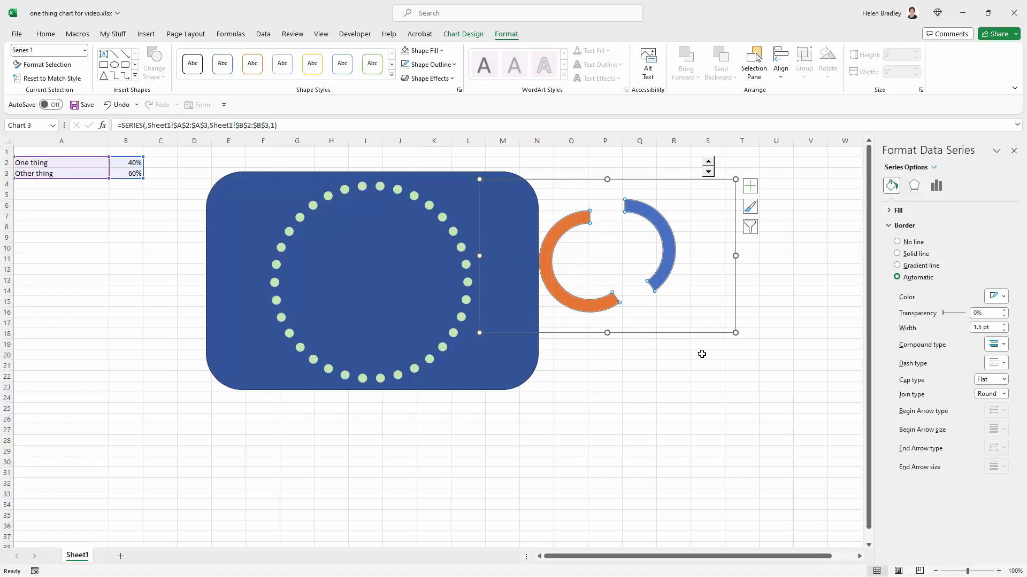
pyautogui.hotkey('ctrl', 'z')
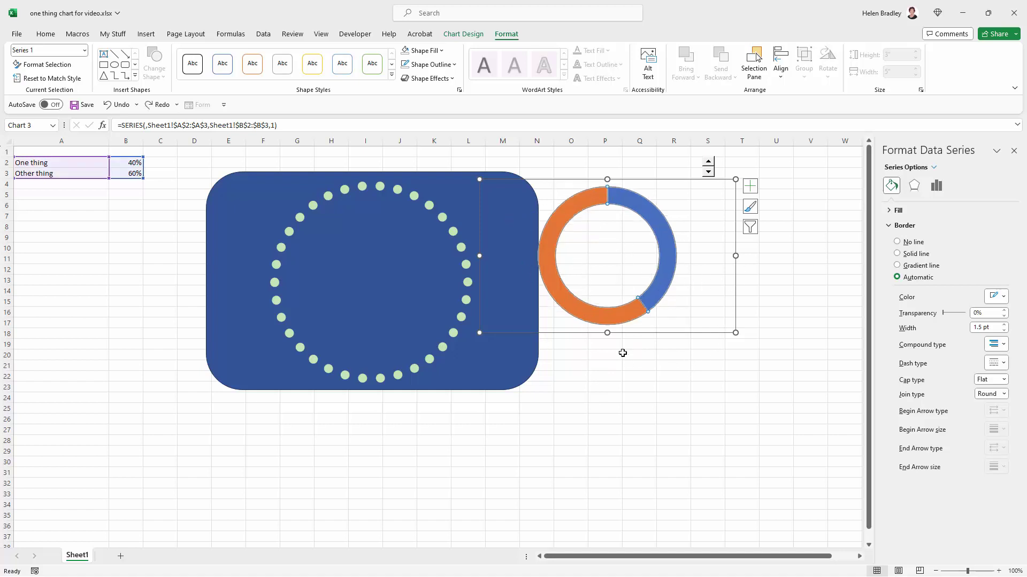
pyautogui.click(639, 408)
pyautogui.click(601, 316)
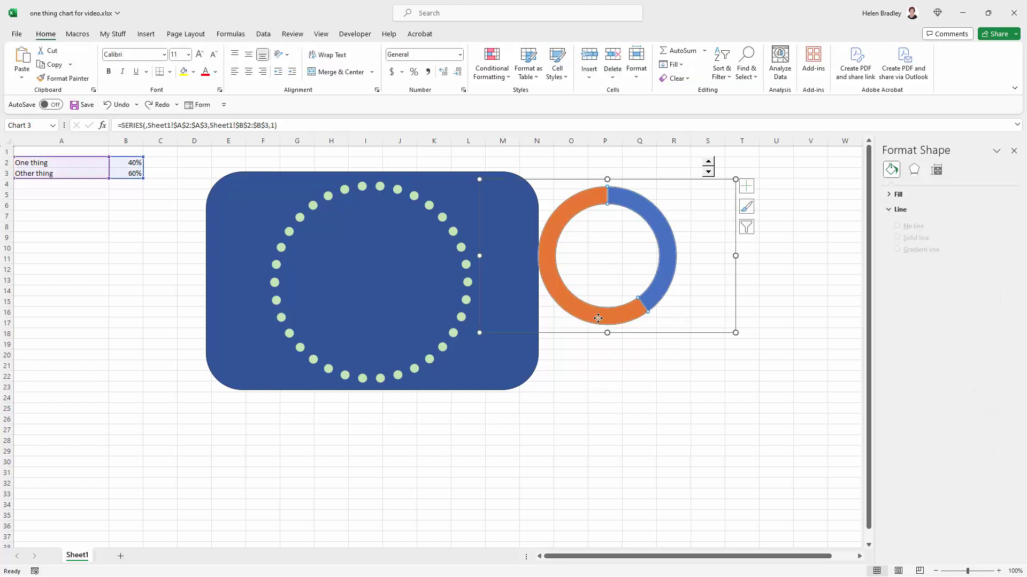
pyautogui.moveTo(601, 316); pyautogui.dragTo(542, 327)
pyautogui.hotkey('ctrl', 'z')
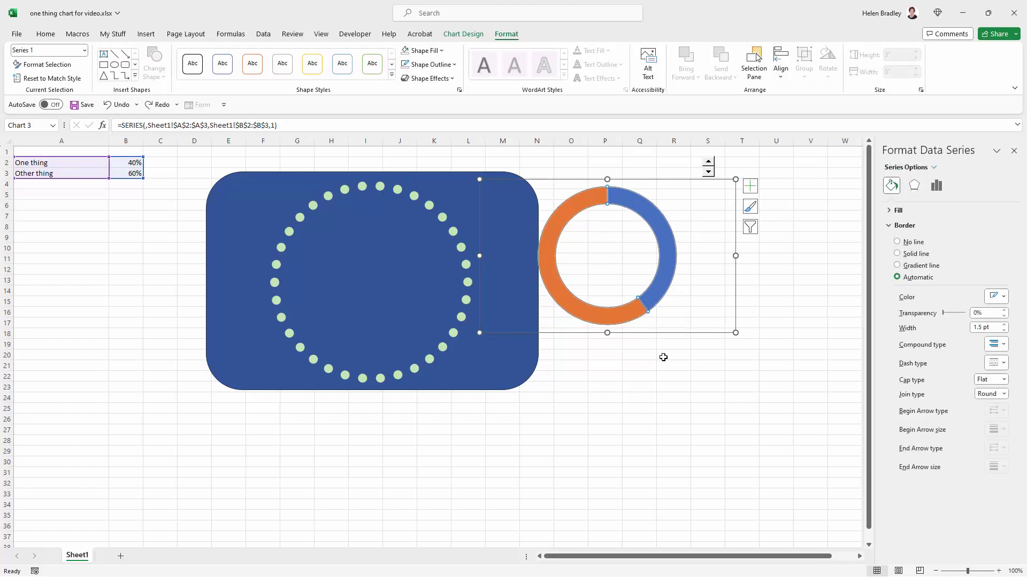
pyautogui.click(687, 387)
pyautogui.click(685, 332)
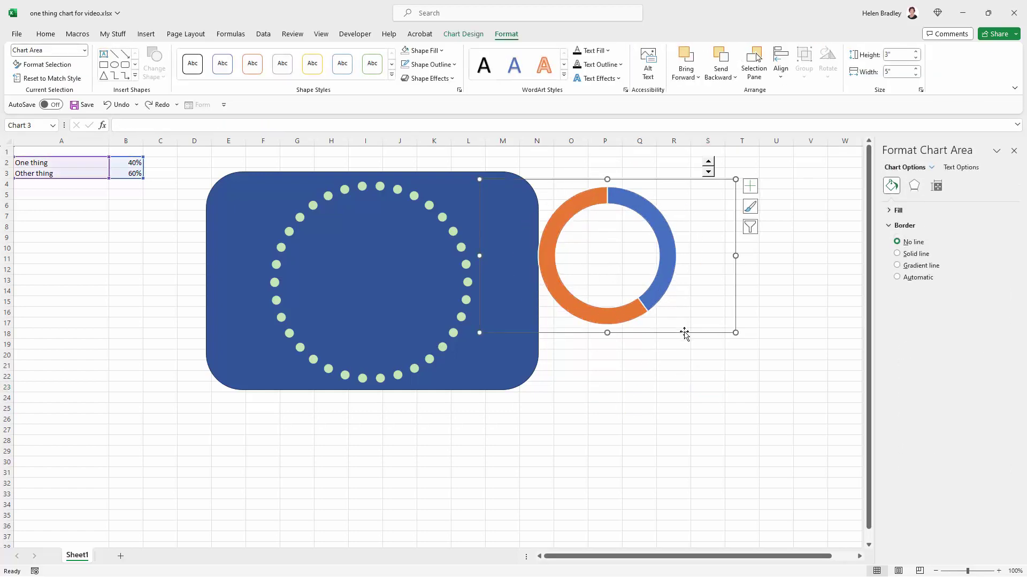
# Enlarge the chart to 4.43 by 7.39 inches and shift the doughnut left over the dotted ring.
pyautogui.moveTo(684, 334); pyautogui.dragTo(519, 390)
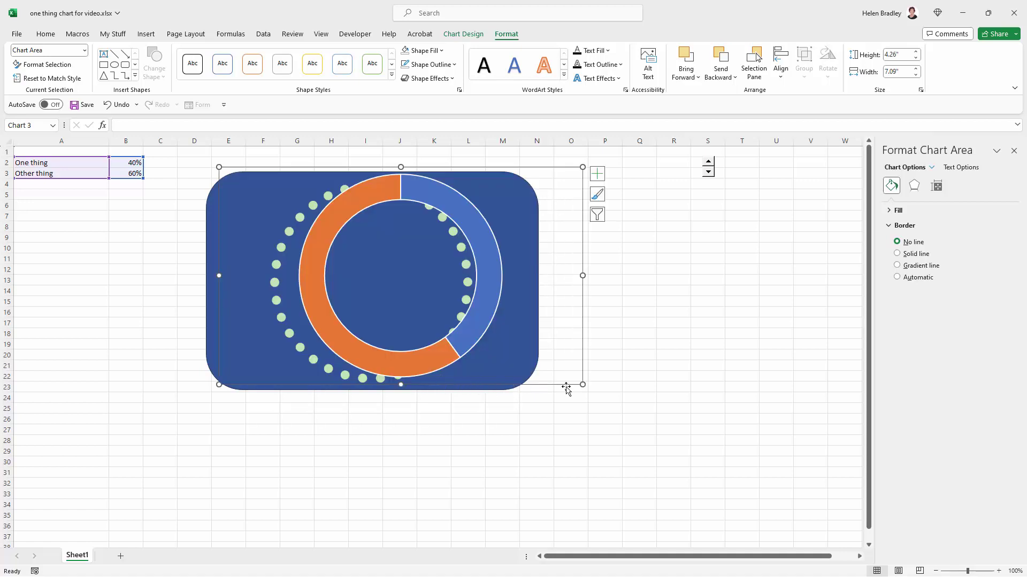
pyautogui.moveTo(582, 384); pyautogui.dragTo(598, 395)
pyautogui.click(505, 418)
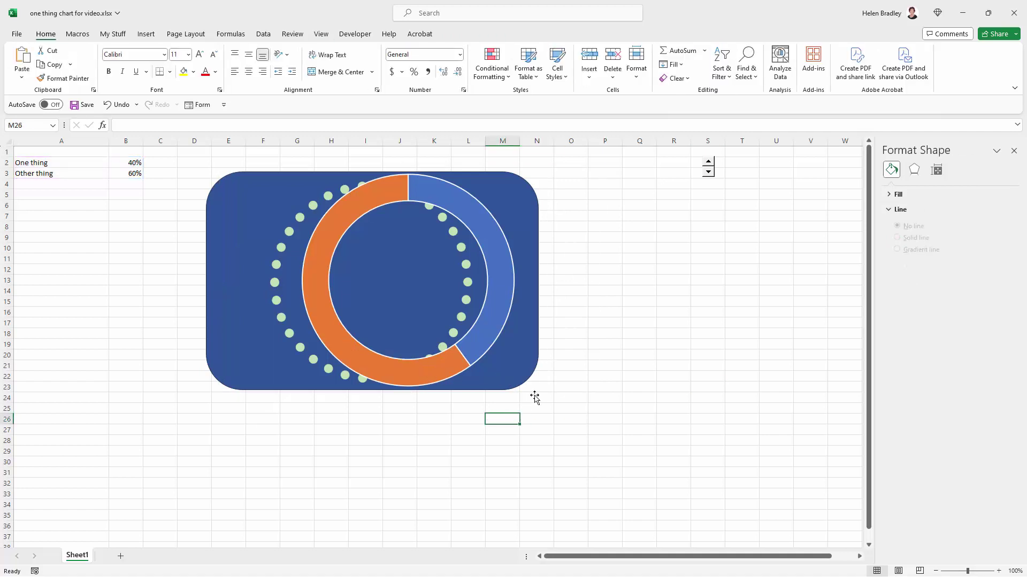
pyautogui.click(541, 392)
pyautogui.moveTo(539, 396); pyautogui.dragTo(504, 393)
pyautogui.press('Escape')
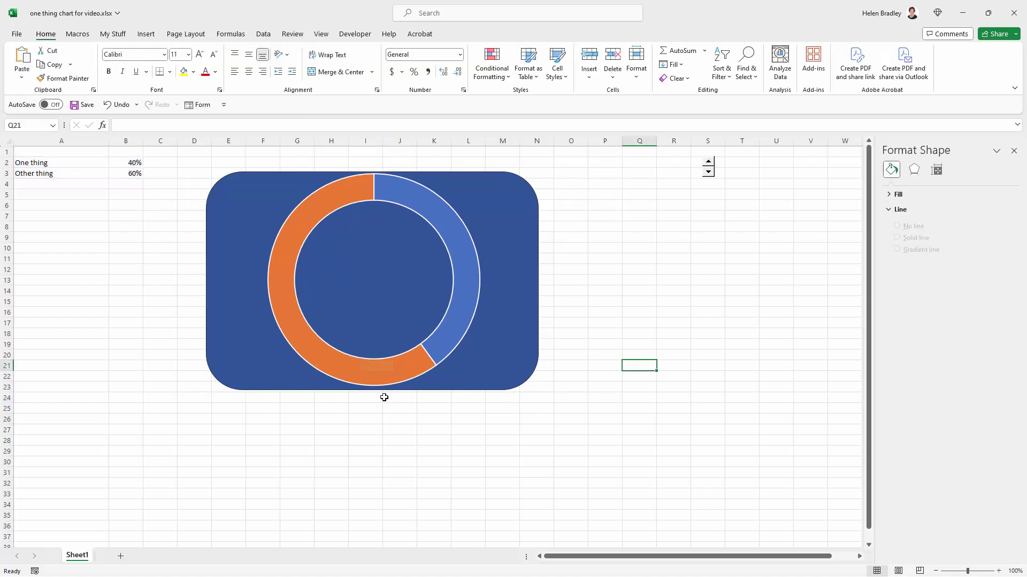
pyautogui.moveTo(383, 379)
pyautogui.click(57, 162)
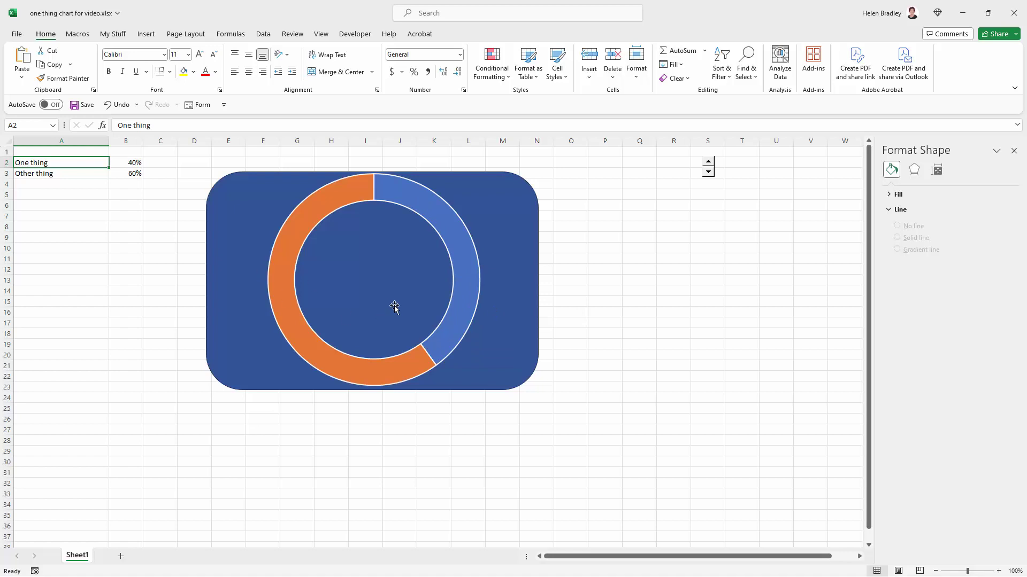
# Set the blue 40% One thing slice to No line border and No fill.
pyautogui.click(455, 323)
pyautogui.click(454, 321)
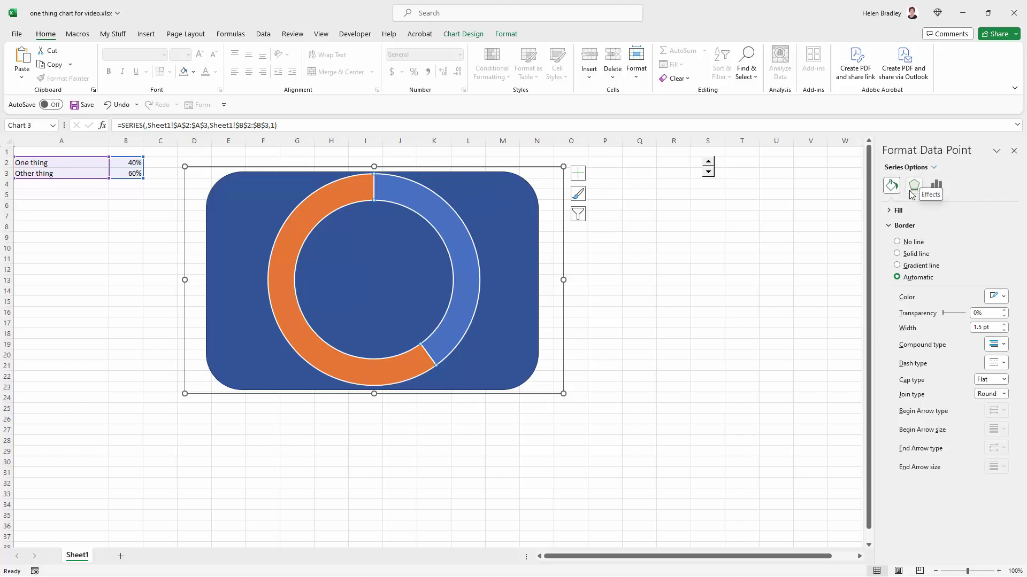
pyautogui.click(907, 244)
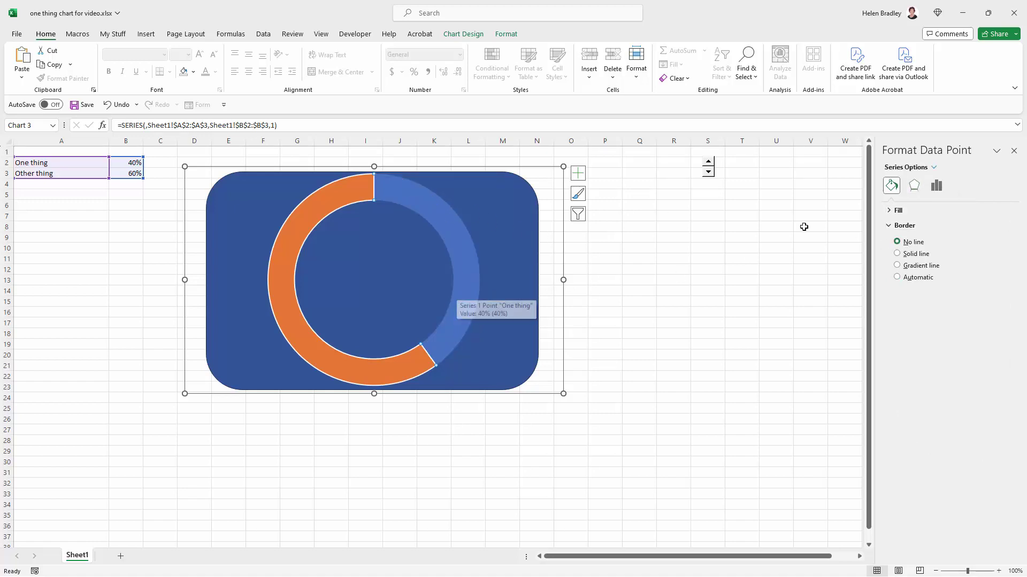
pyautogui.click(887, 211)
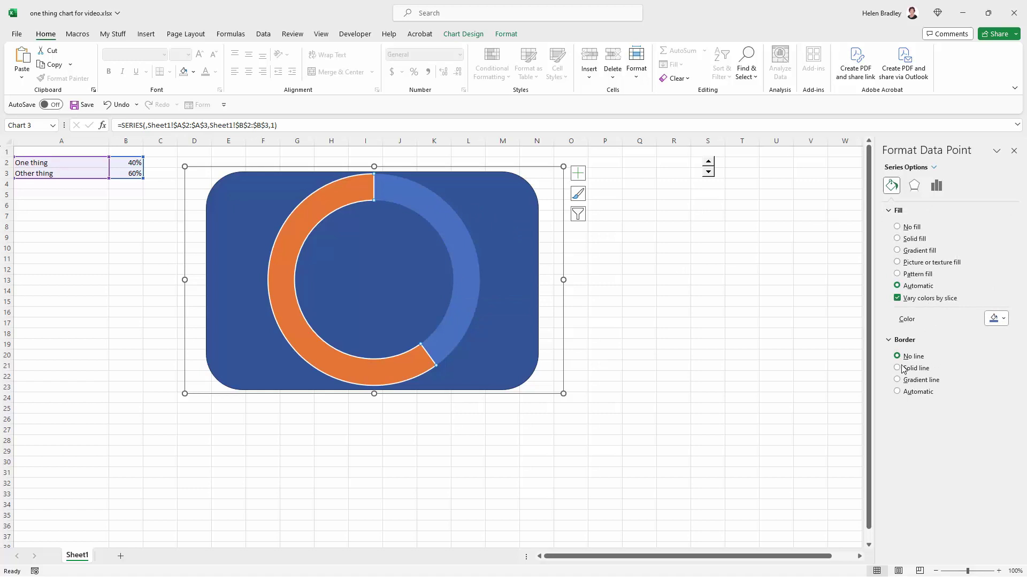
pyautogui.click(896, 227)
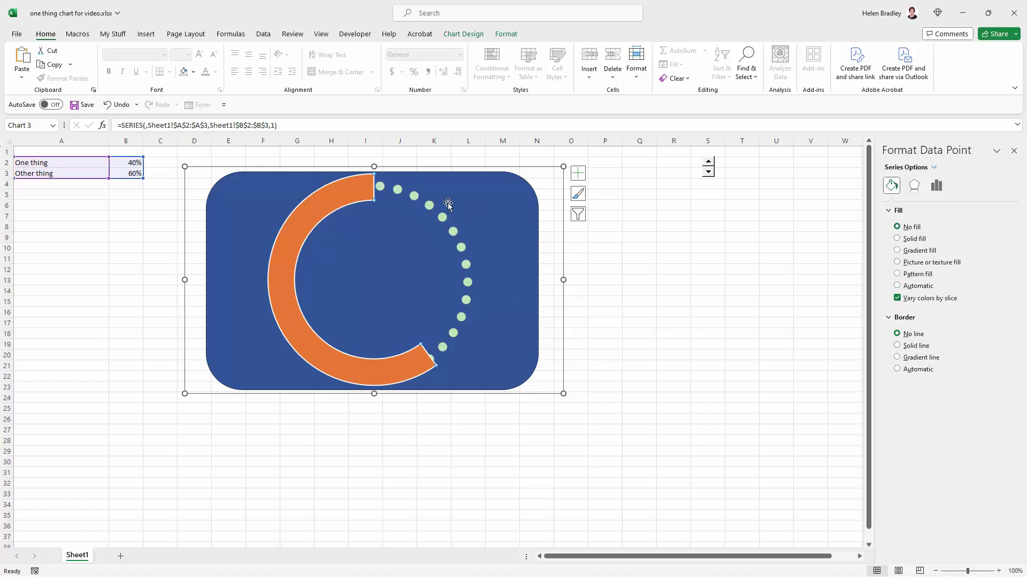
pyautogui.click(639, 387)
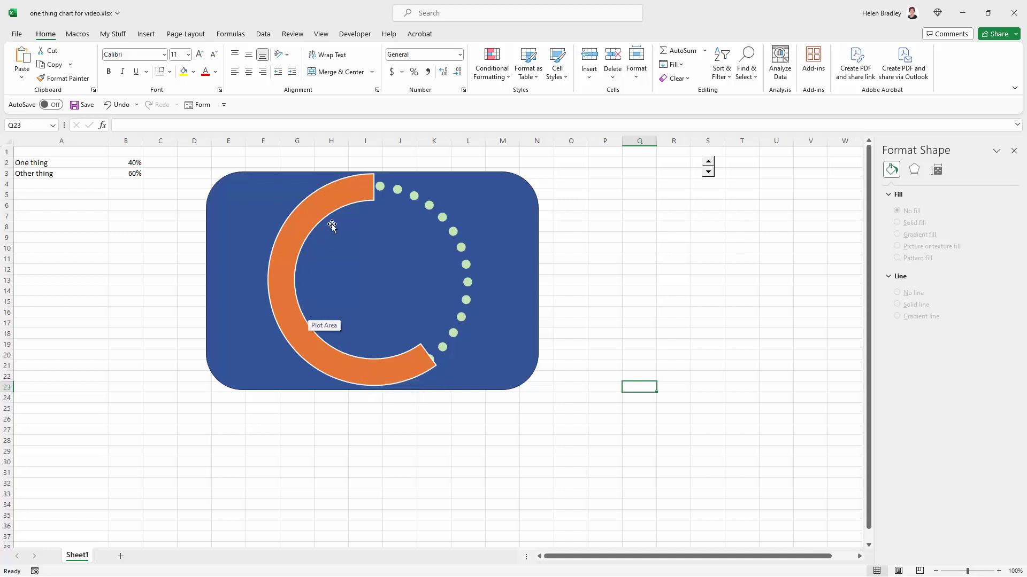
# Give the orange Other thing slice a Blue, Accent 1, Darker 25% fill and no border.
pyautogui.moveTo(321, 196)
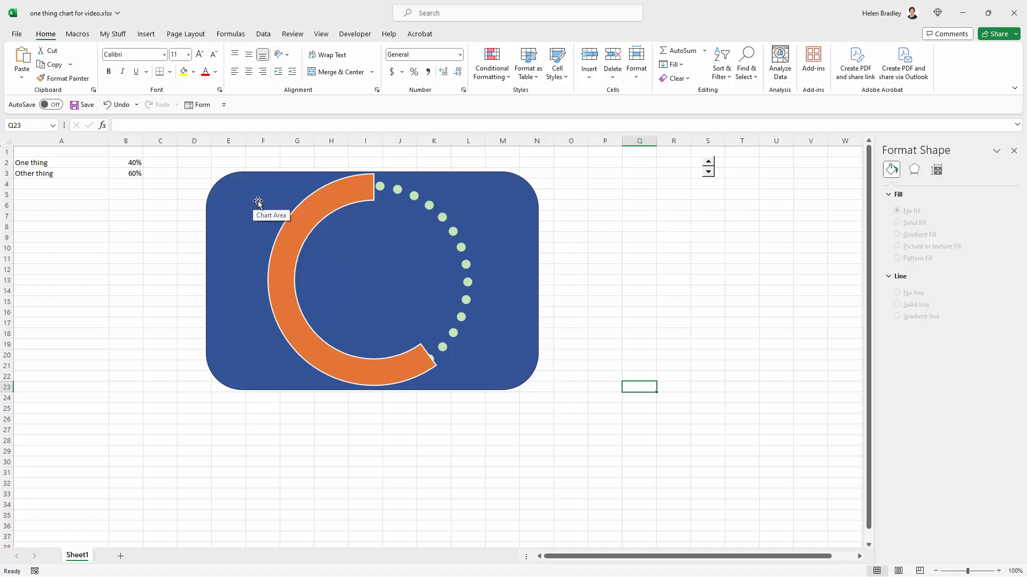
pyautogui.click(298, 220)
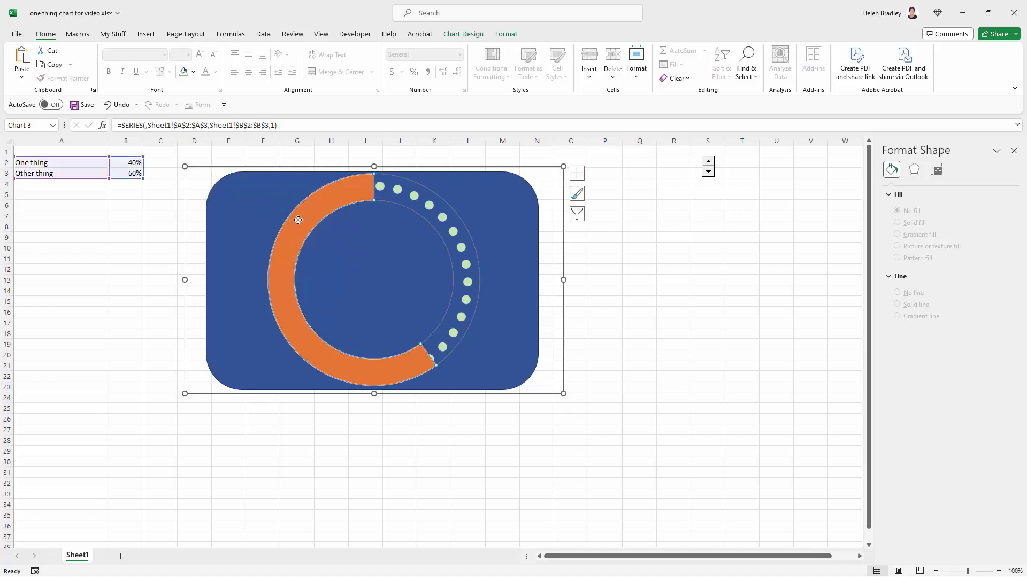
pyautogui.click(298, 219)
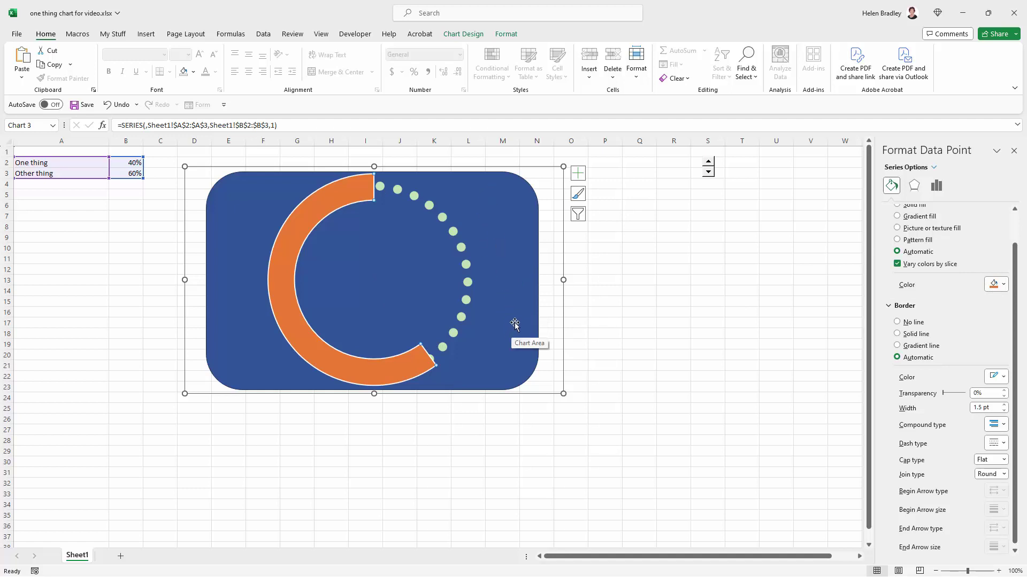
pyautogui.click(1003, 285)
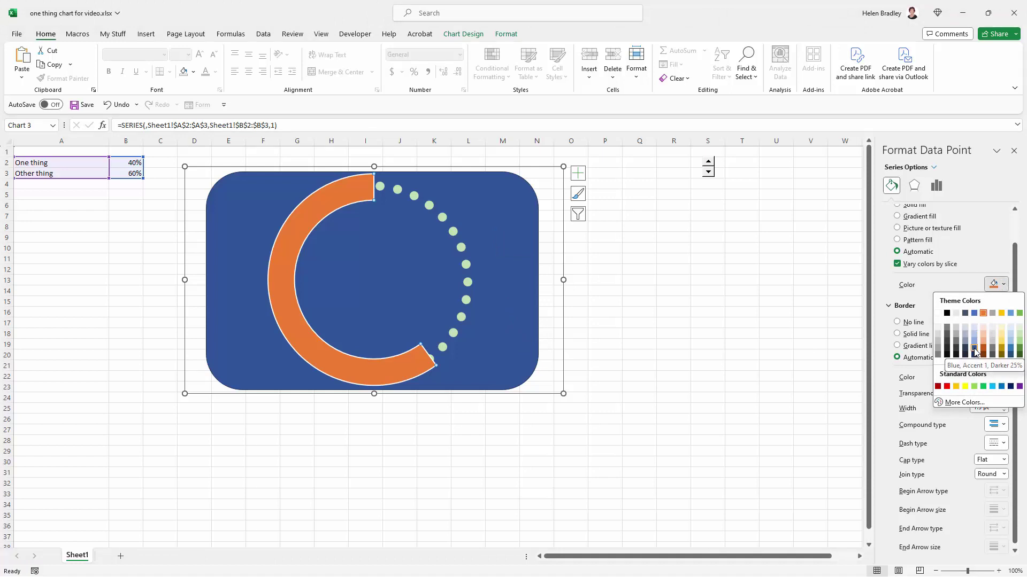
pyautogui.click(973, 350)
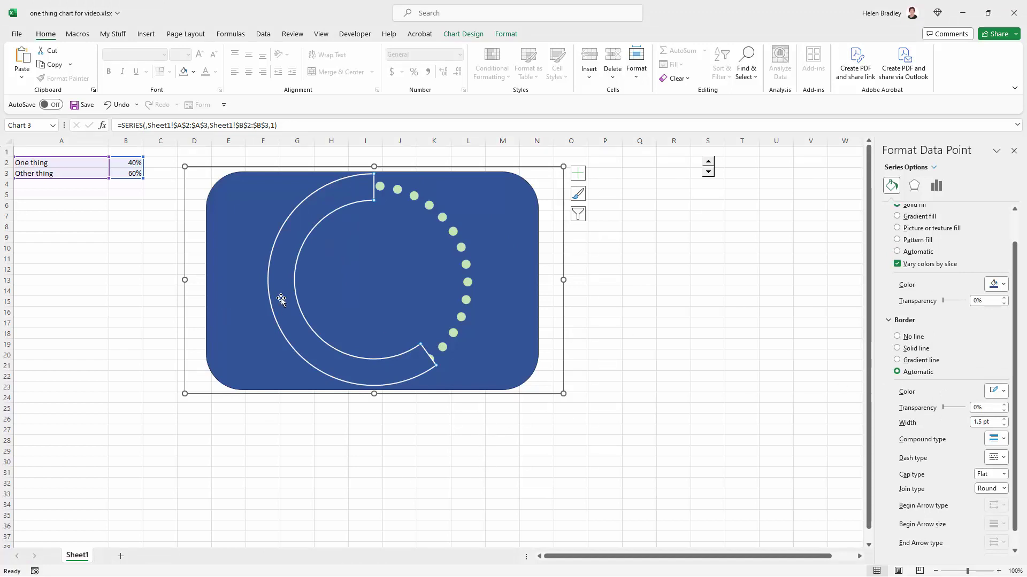
pyautogui.click(916, 336)
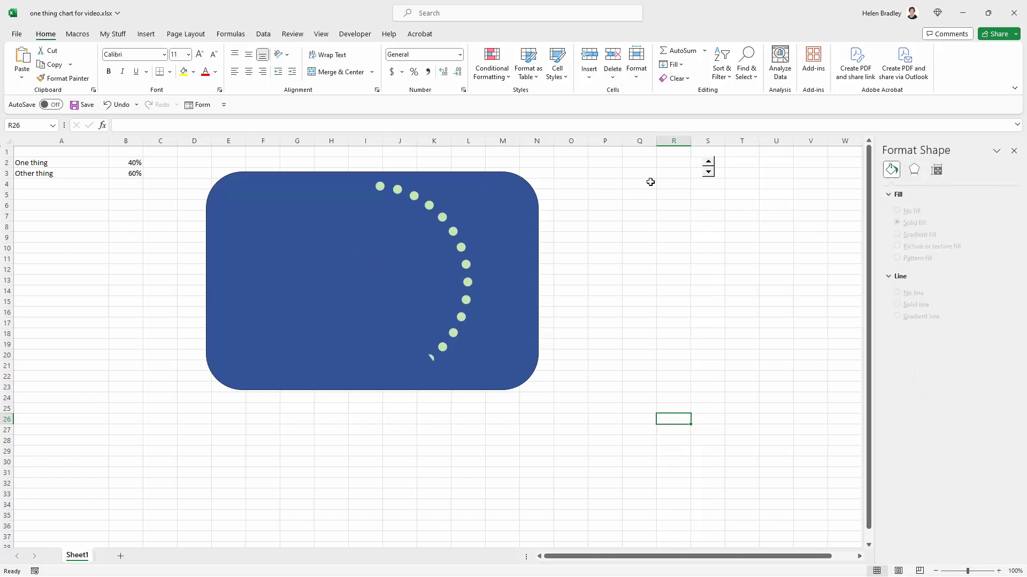
# Use the spin button to raise One thing to 100%, then lower it back to 55%.
pyautogui.click(709, 164)
pyautogui.click(708, 163)
pyautogui.click(708, 163)
pyautogui.click(708, 163)
pyautogui.click(708, 164)
pyautogui.click(709, 163)
pyautogui.click(708, 163)
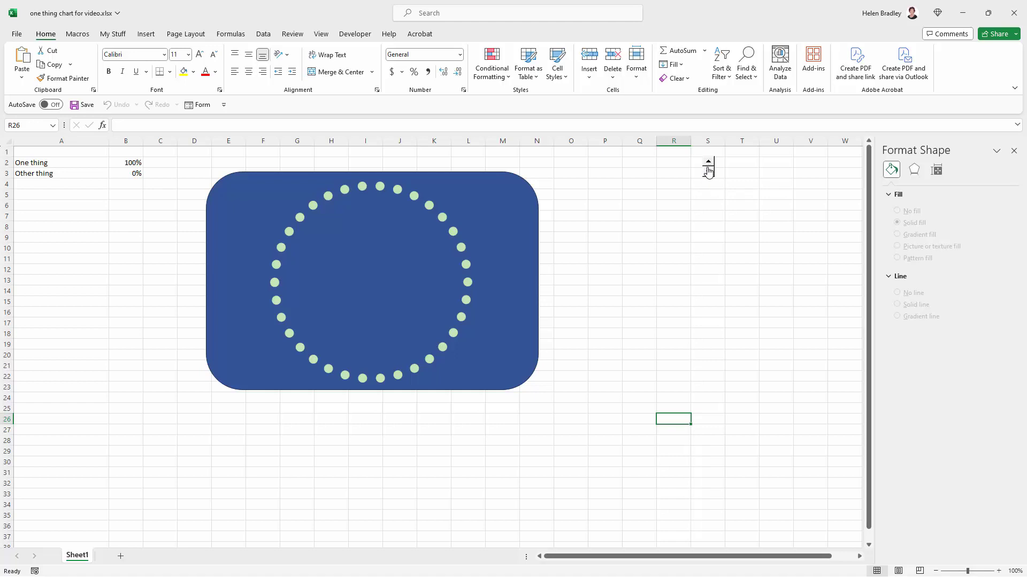
pyautogui.click(708, 174)
pyautogui.click(708, 175)
pyautogui.click(709, 174)
pyautogui.click(709, 174)
pyautogui.click(709, 174)
pyautogui.click(708, 175)
pyautogui.click(708, 174)
pyautogui.click(708, 175)
pyautogui.click(708, 175)
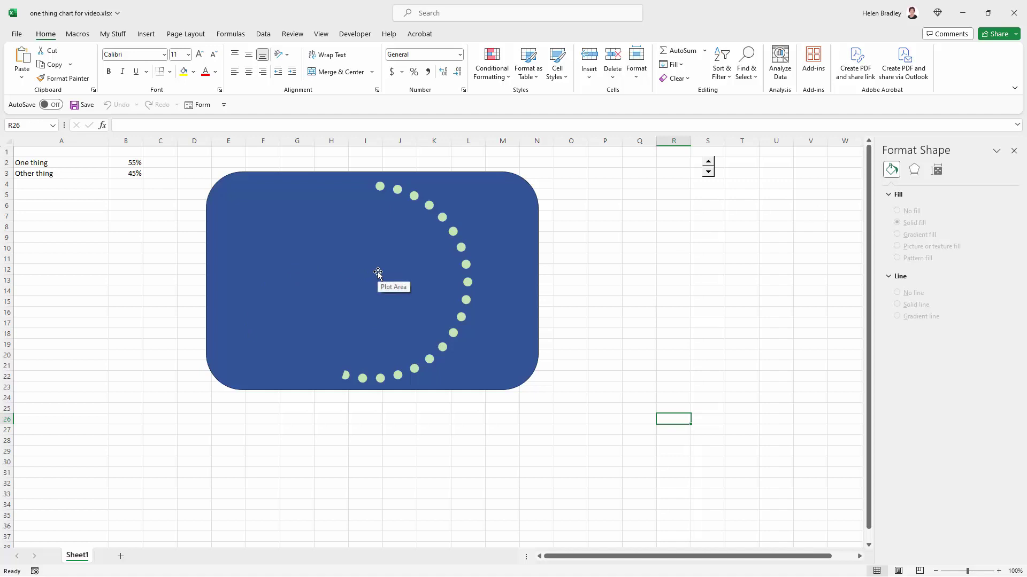
# Select cell C2 to hold the label formula.
pyautogui.click(162, 163)
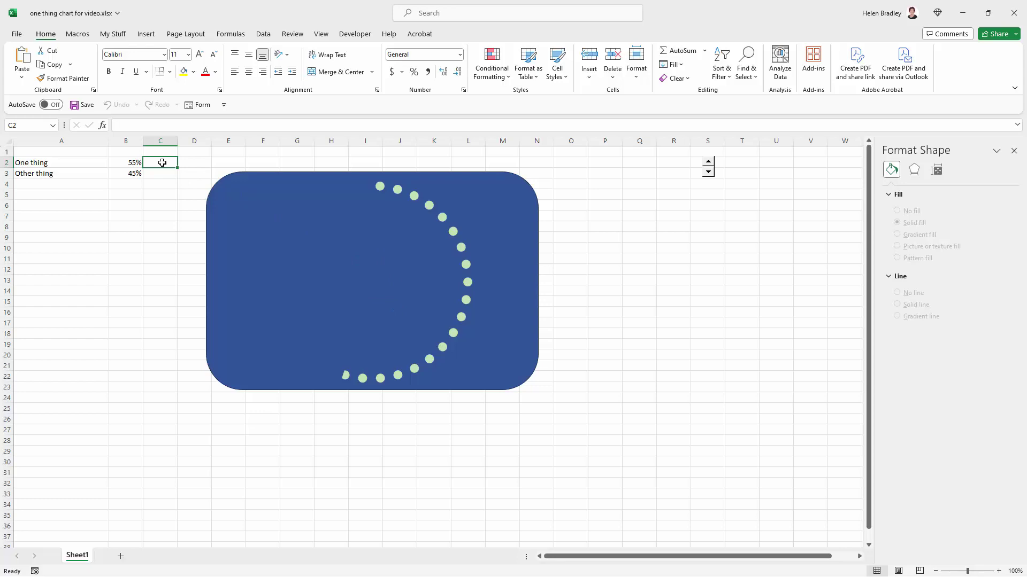
# Enter =CONCATENATE(A2," ",B2*100,"%") in C2 so it shows One thing 55%.
pyautogui.write('=conca')
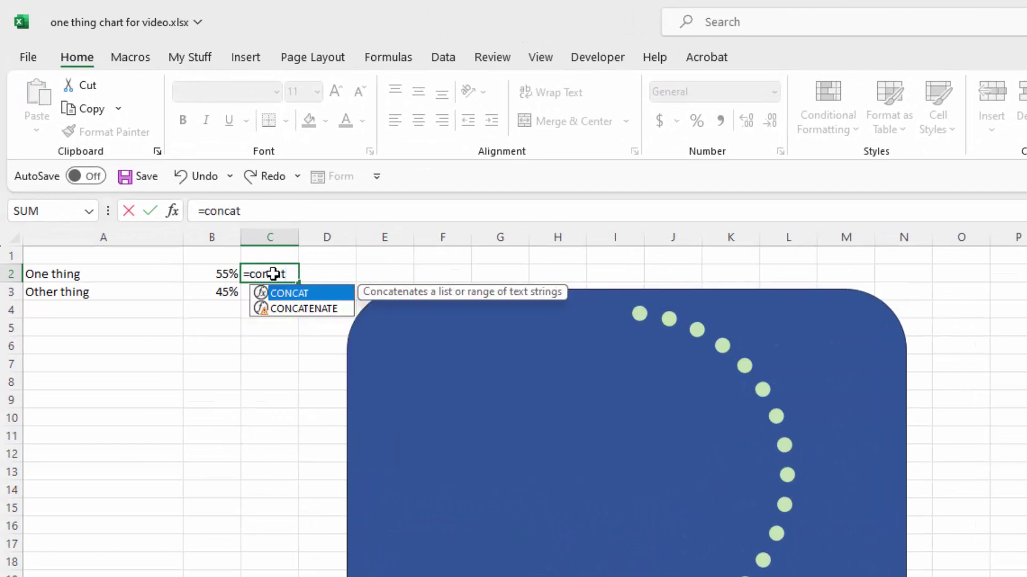
pyautogui.write('t')
pyautogui.click(298, 310)
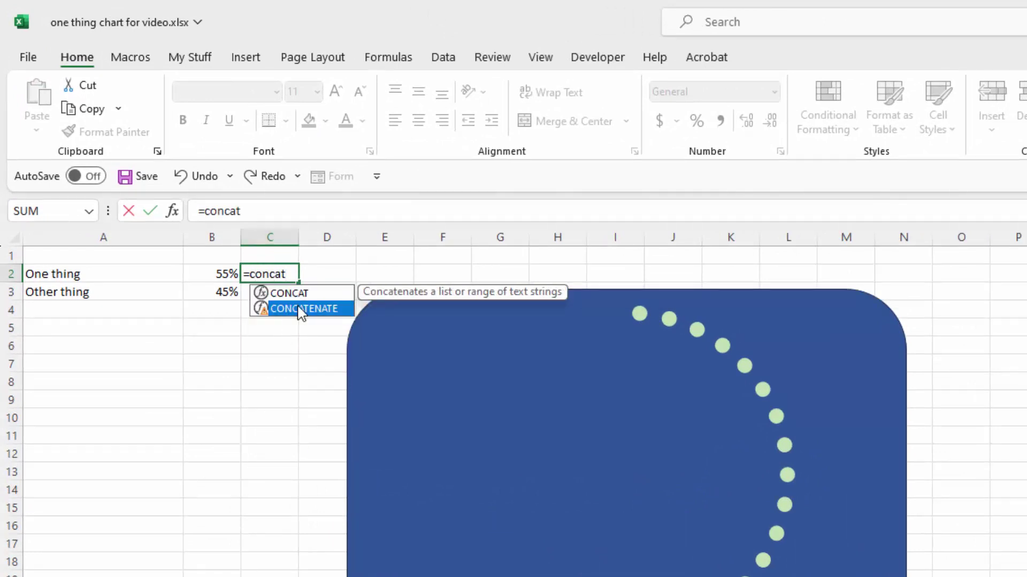
pyautogui.doubleClick(302, 309)
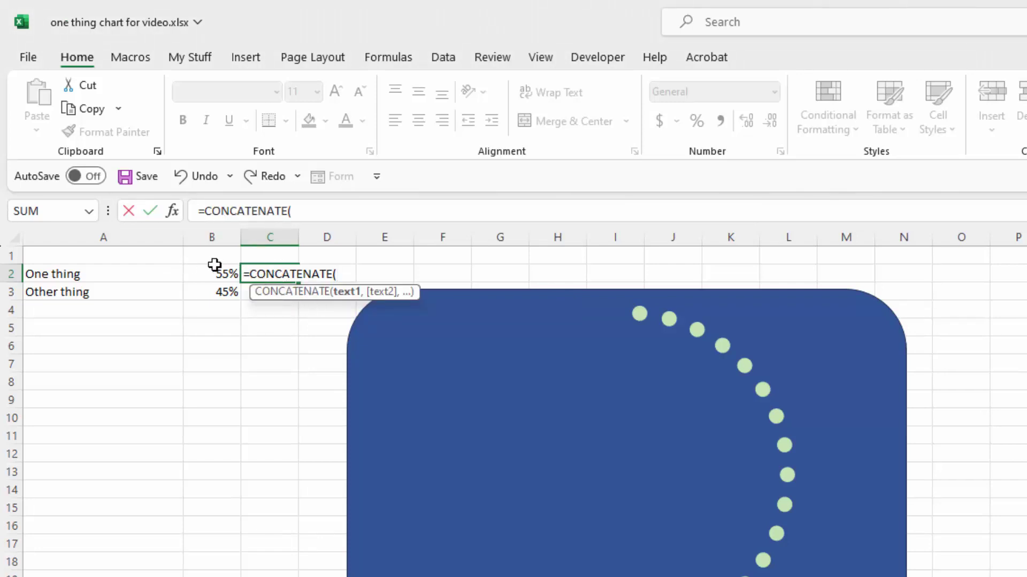
pyautogui.click(79, 274)
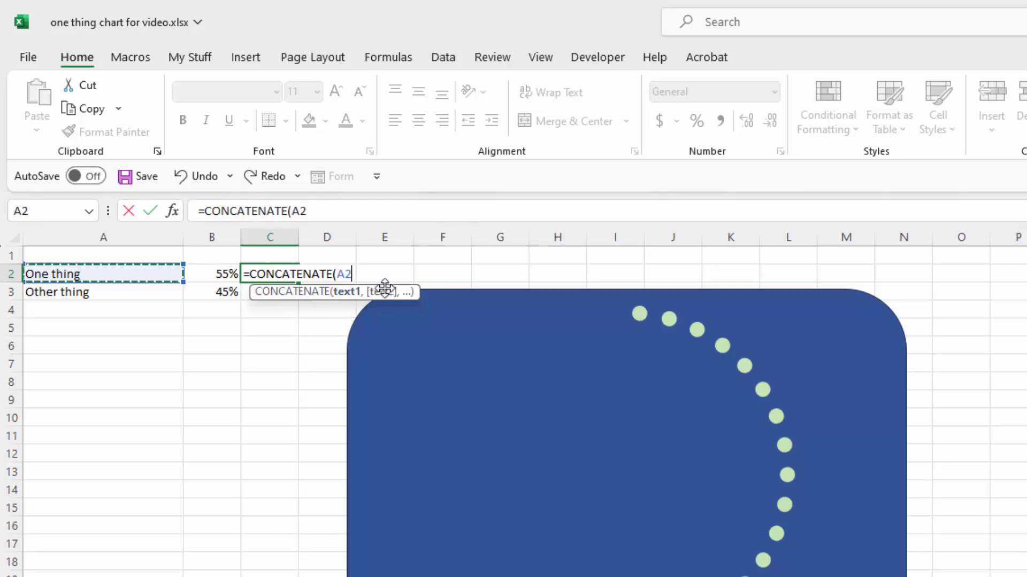
pyautogui.write(',')
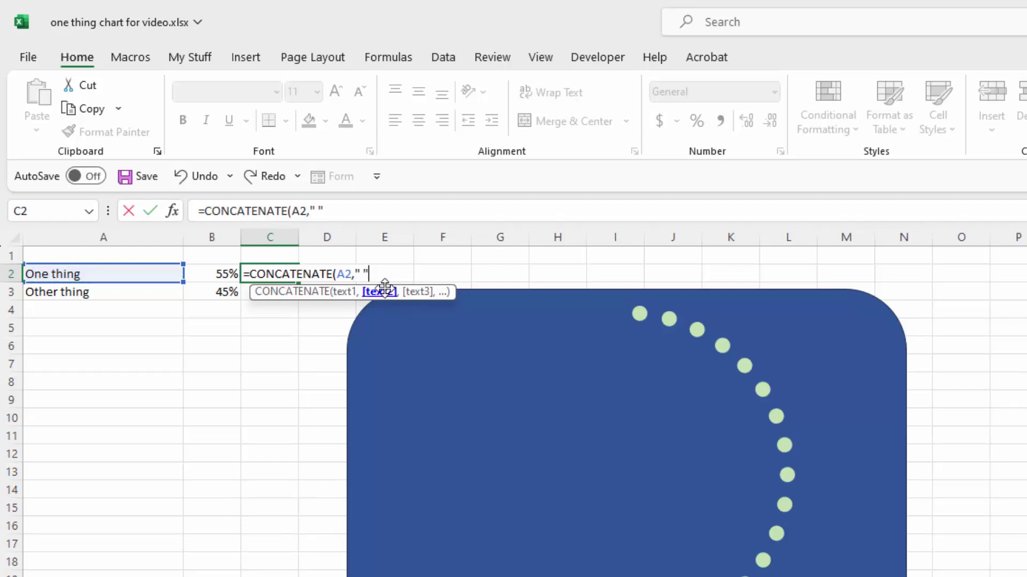
pyautogui.write('" ",')
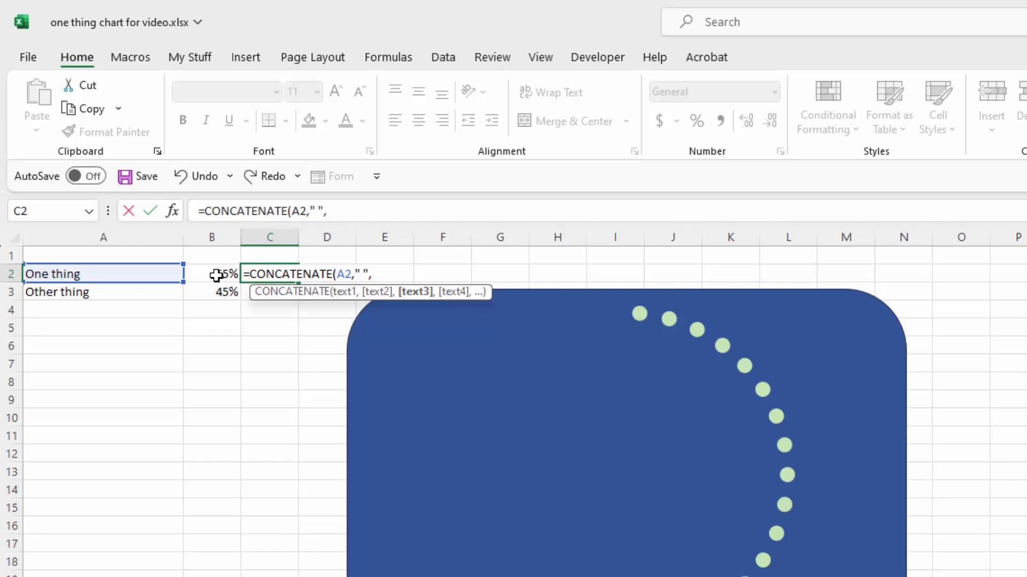
pyautogui.click(216, 275)
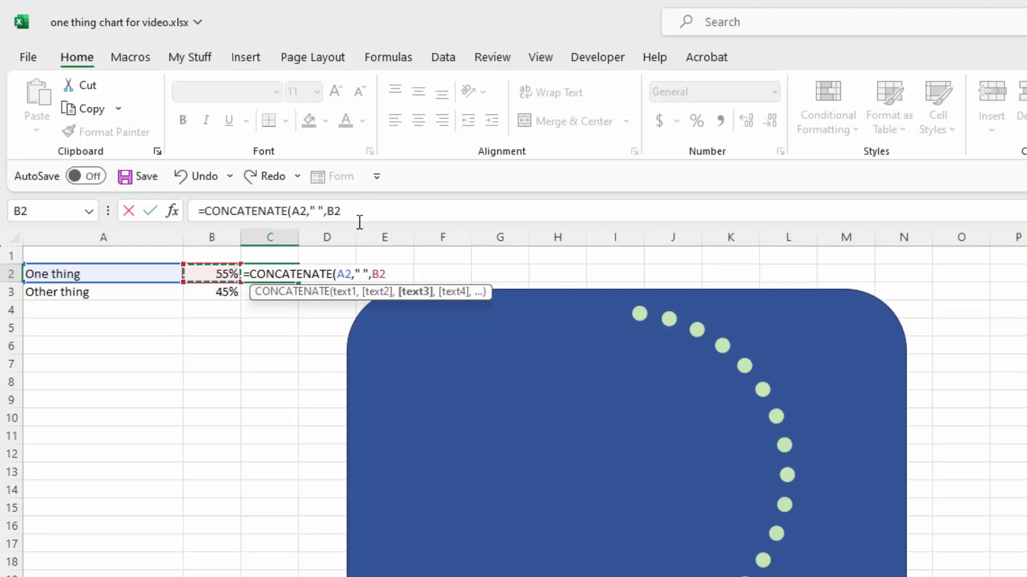
pyautogui.write('*100')
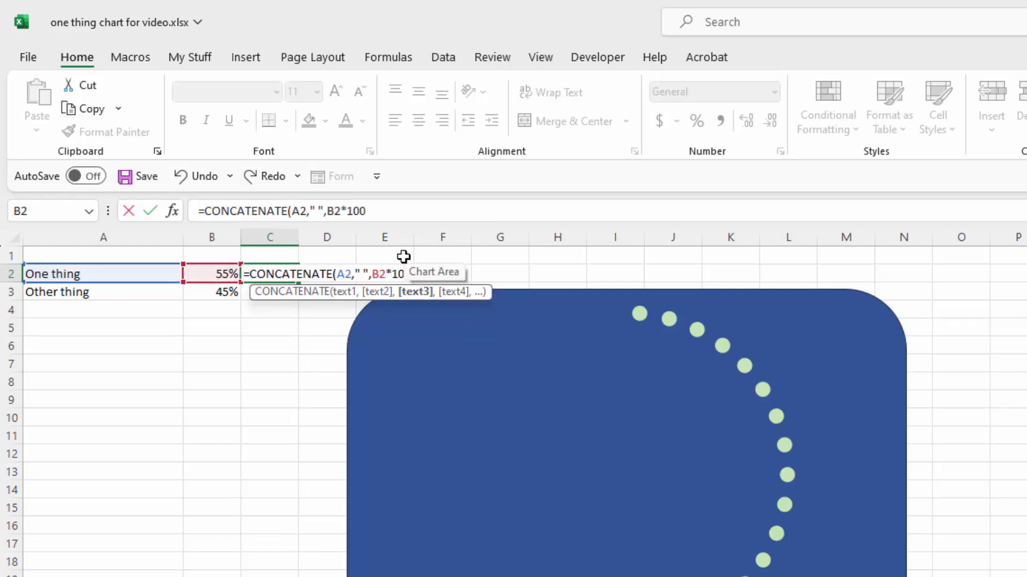
pyautogui.write(',"%')
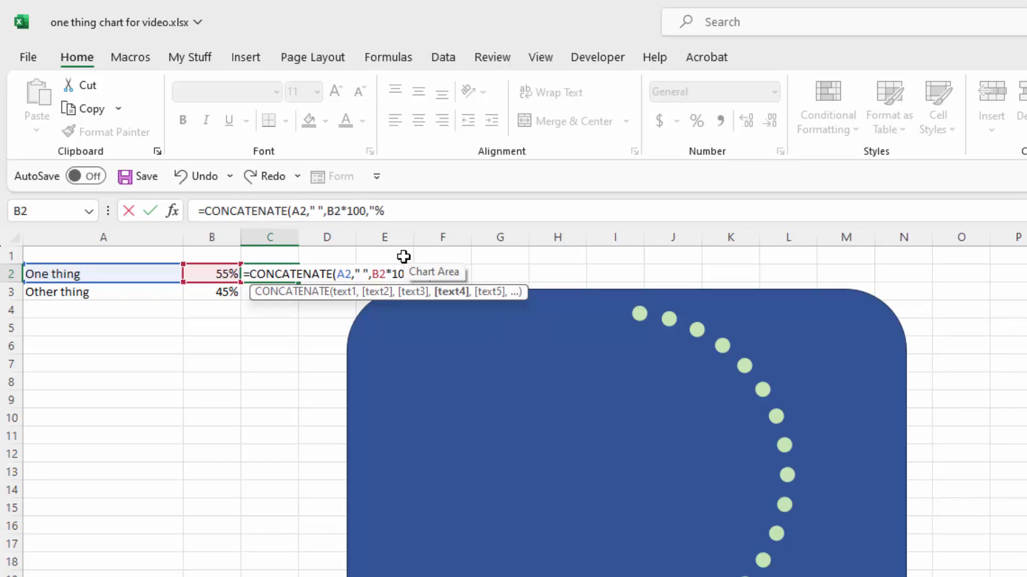
pyautogui.write('"')
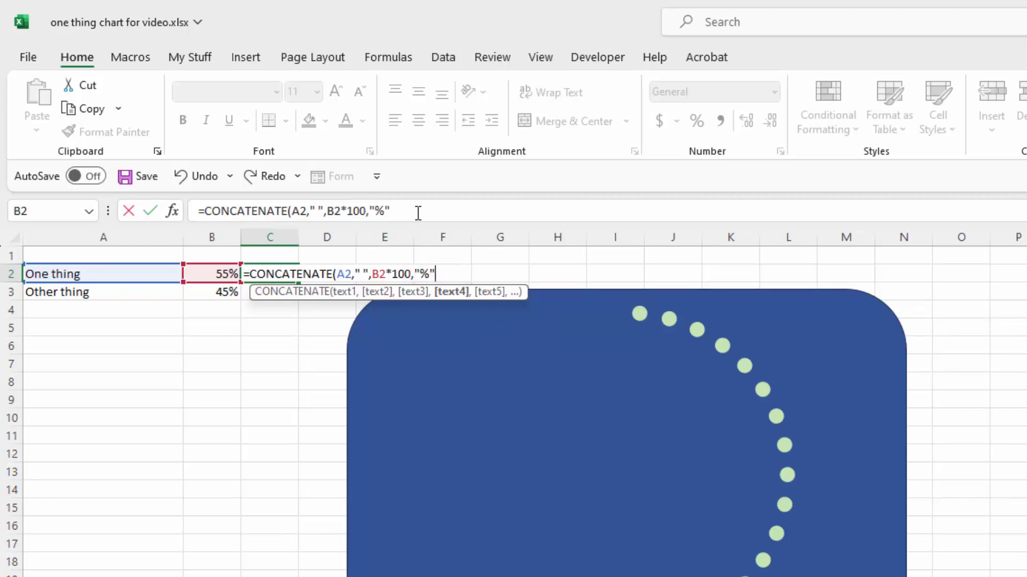
pyautogui.write(')')
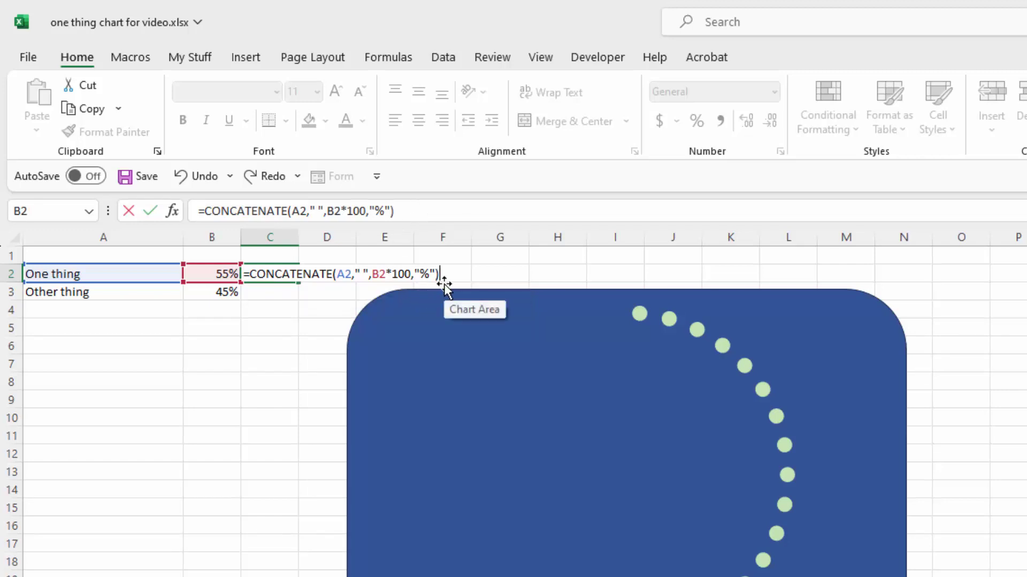
pyautogui.press('Return')
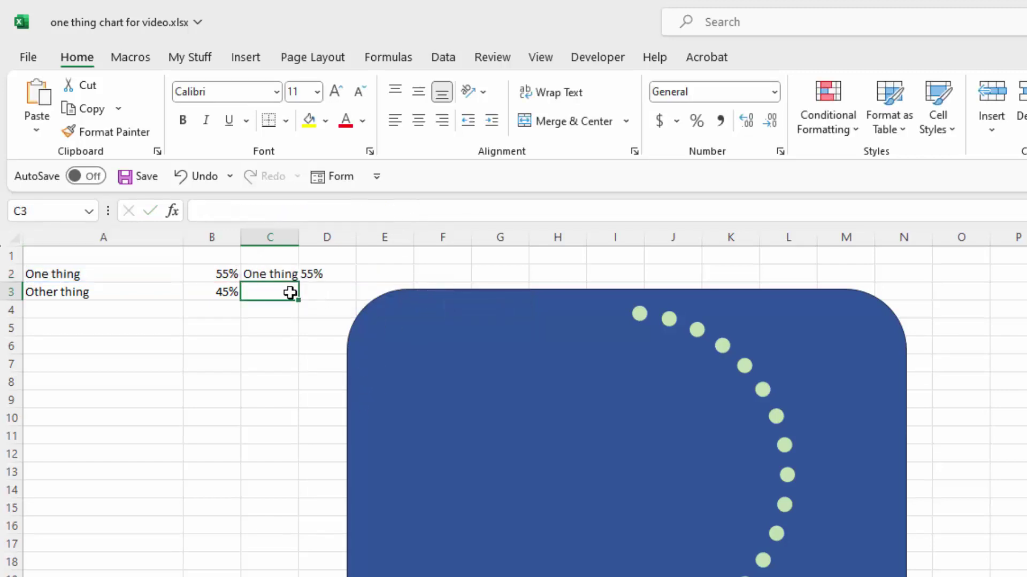
# Fill the C2 label formula down into C3.
pyautogui.click(271, 276)
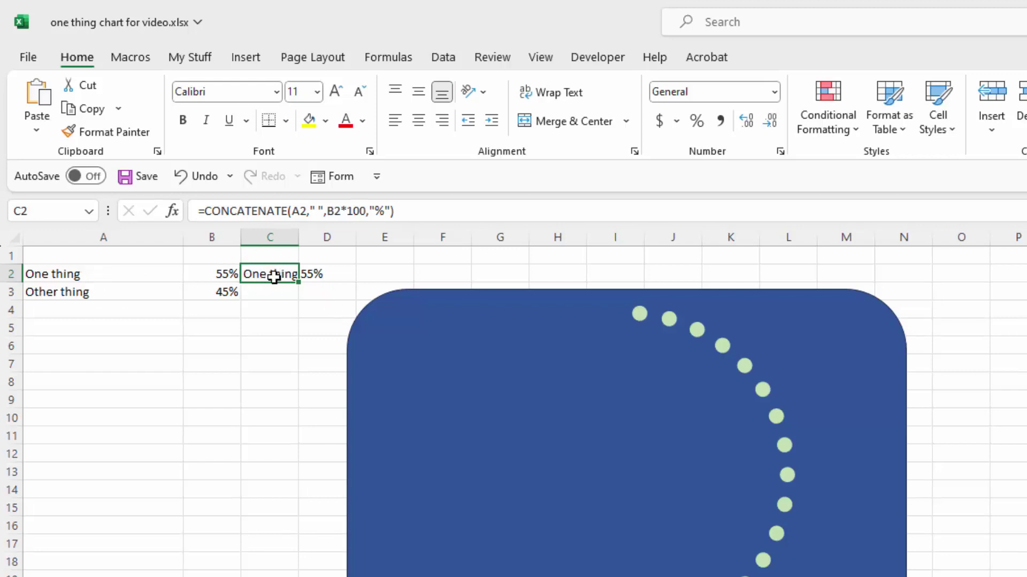
pyautogui.moveTo(298, 280); pyautogui.dragTo(298, 295)
pyautogui.click(155, 319)
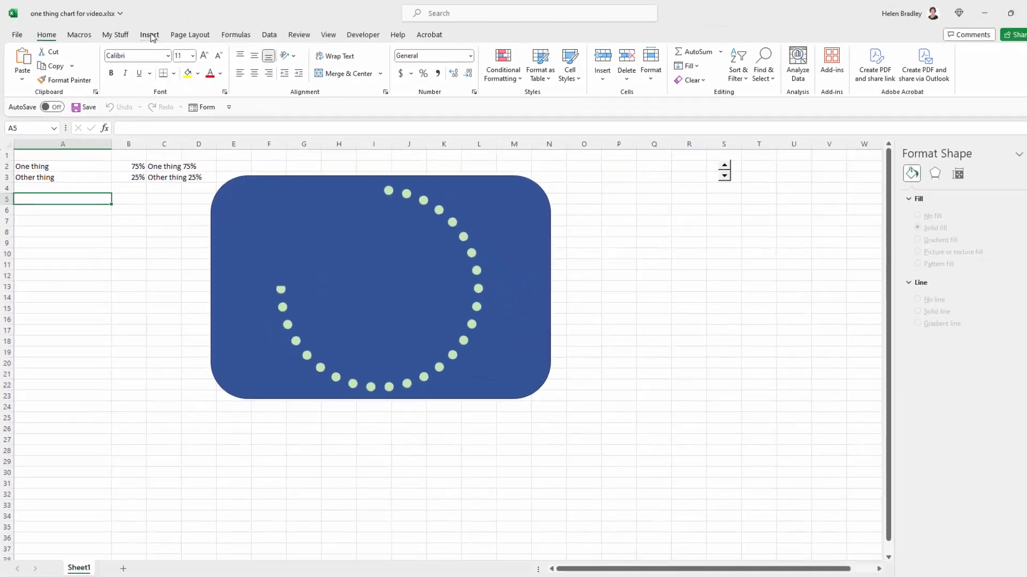
# Draw a text box in the centre of the donut and link it to cell C2.
pyautogui.click(246, 57)
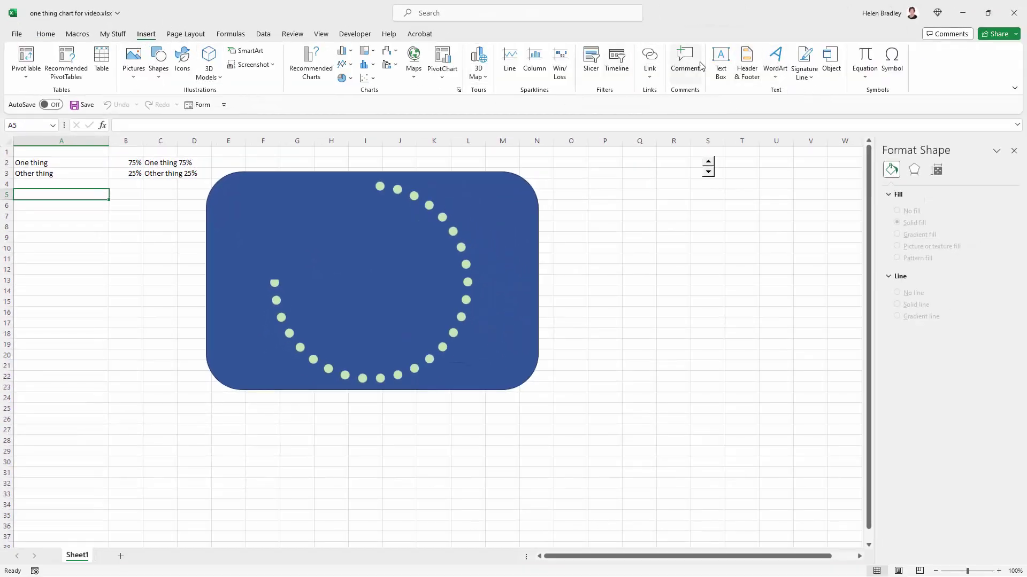
pyautogui.click(721, 62)
pyautogui.moveTo(316, 242); pyautogui.dragTo(438, 323)
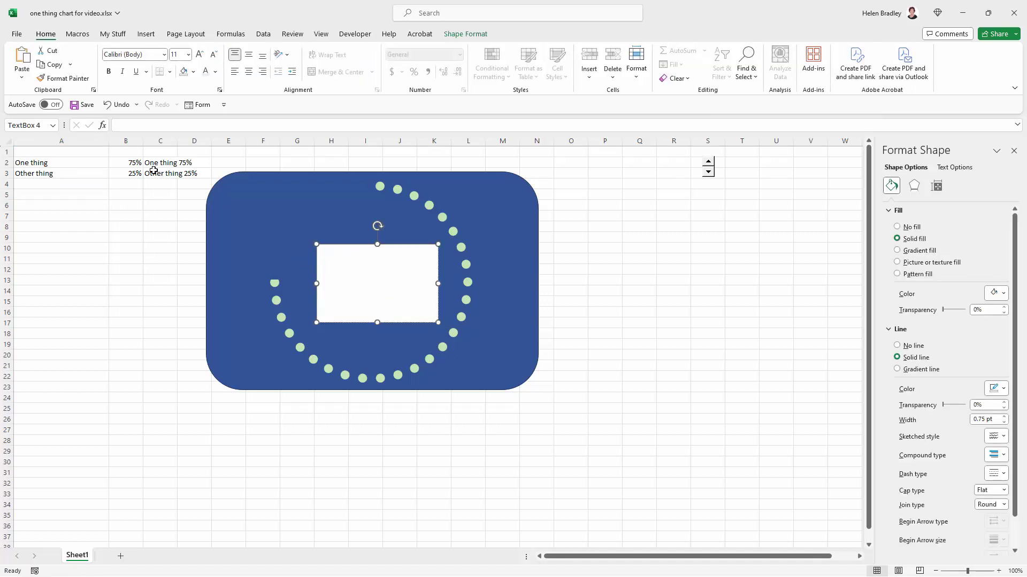
pyautogui.click(123, 123)
pyautogui.write('=')
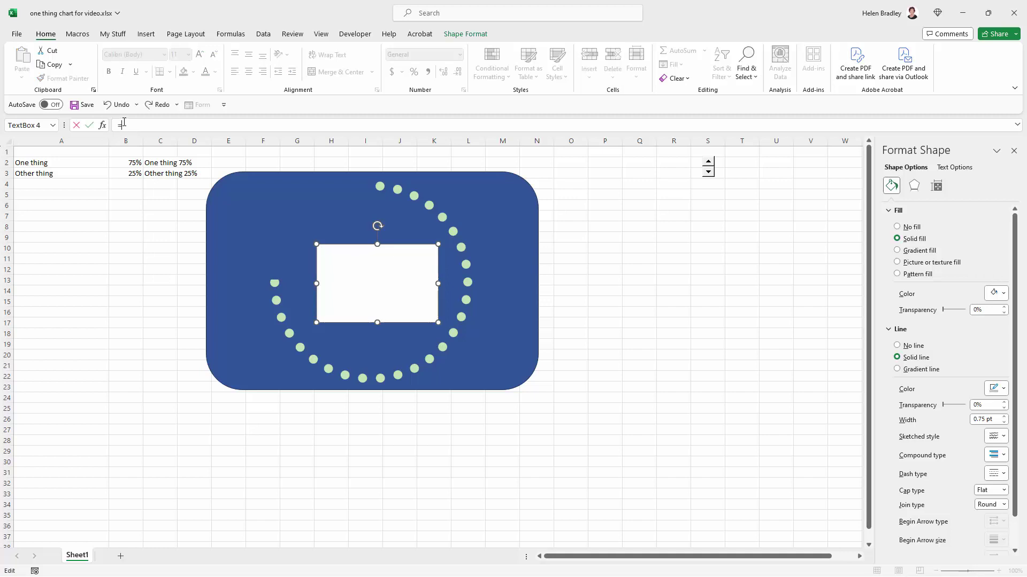
pyautogui.click(155, 163)
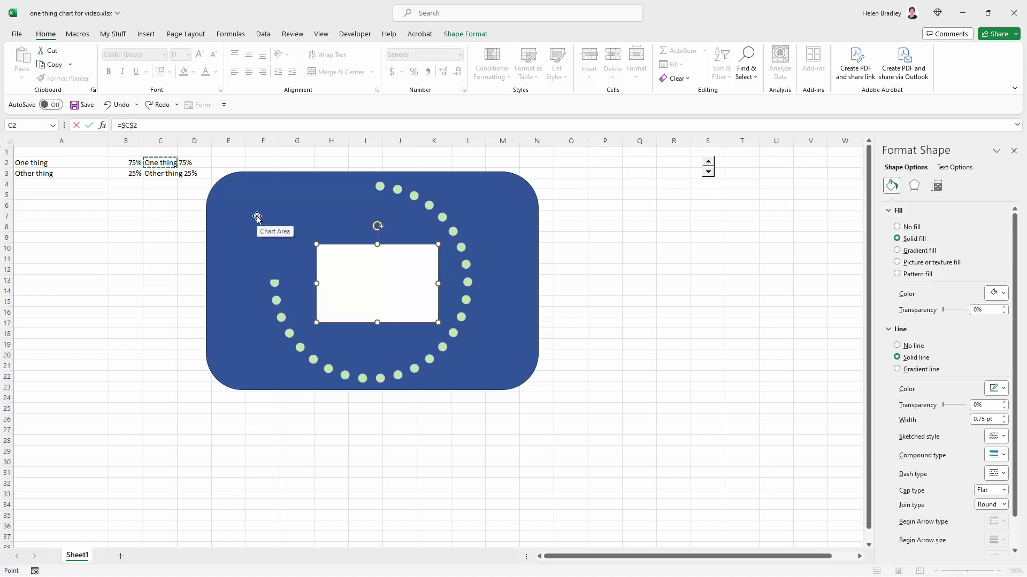
pyautogui.press('Return')
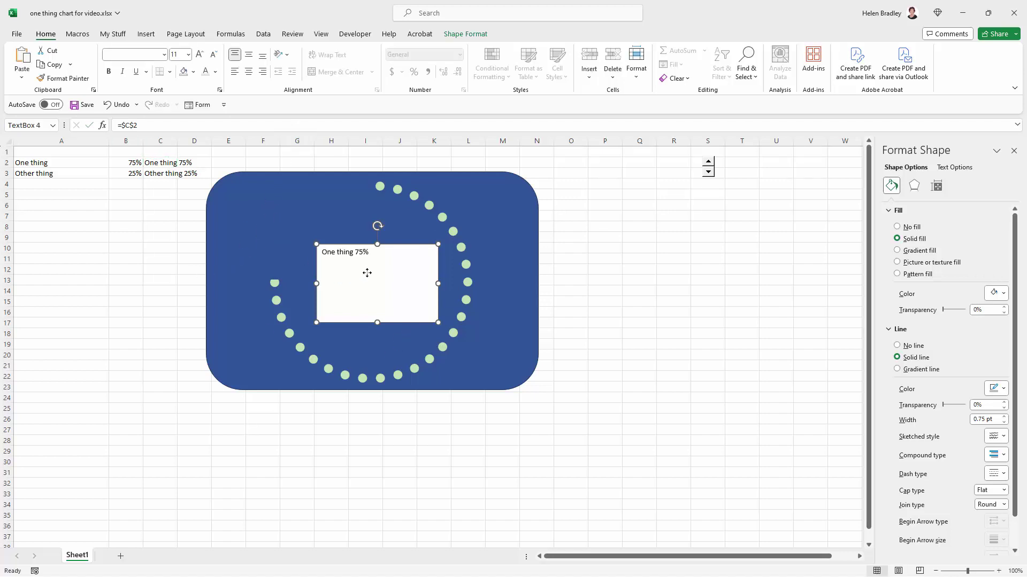
# Set the label to 36 pt, centred both ways, in Green, Accent 6, Lighter 80%.
pyautogui.click(199, 55)
pyautogui.click(199, 55)
pyautogui.click(200, 55)
pyautogui.click(199, 55)
pyautogui.click(199, 55)
pyautogui.click(200, 55)
pyautogui.click(249, 54)
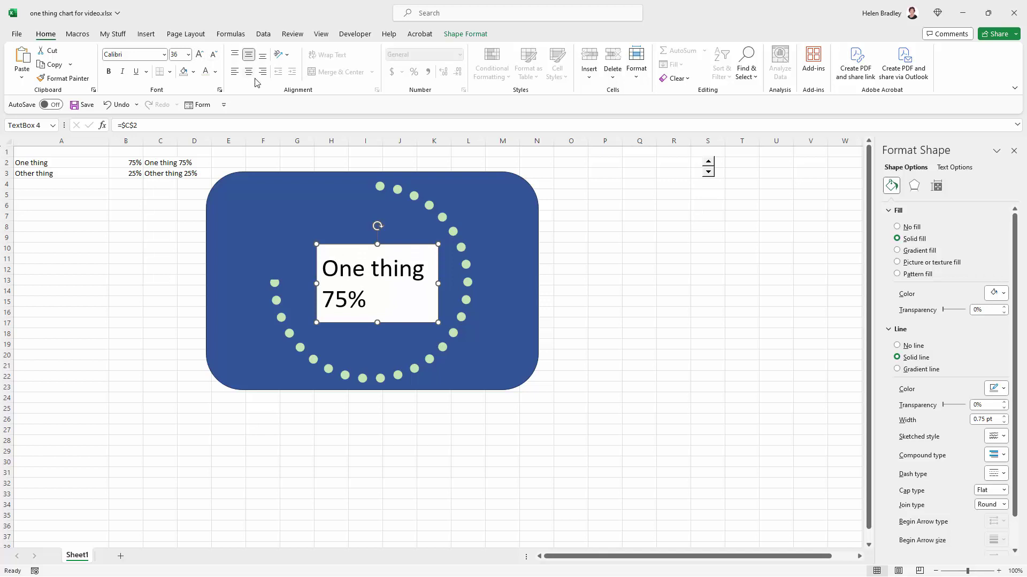
pyautogui.click(248, 71)
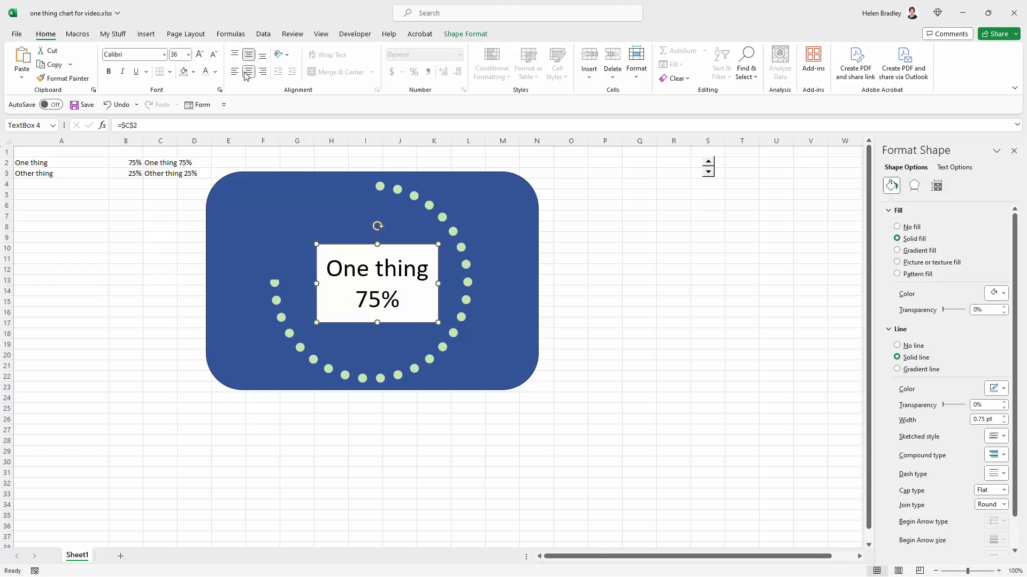
pyautogui.click(215, 71)
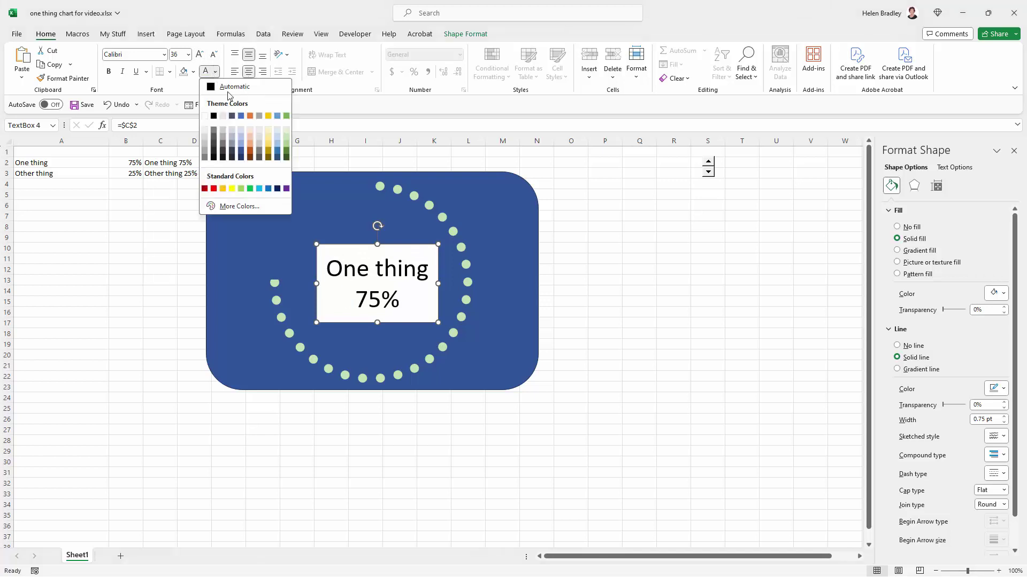
pyautogui.click(288, 131)
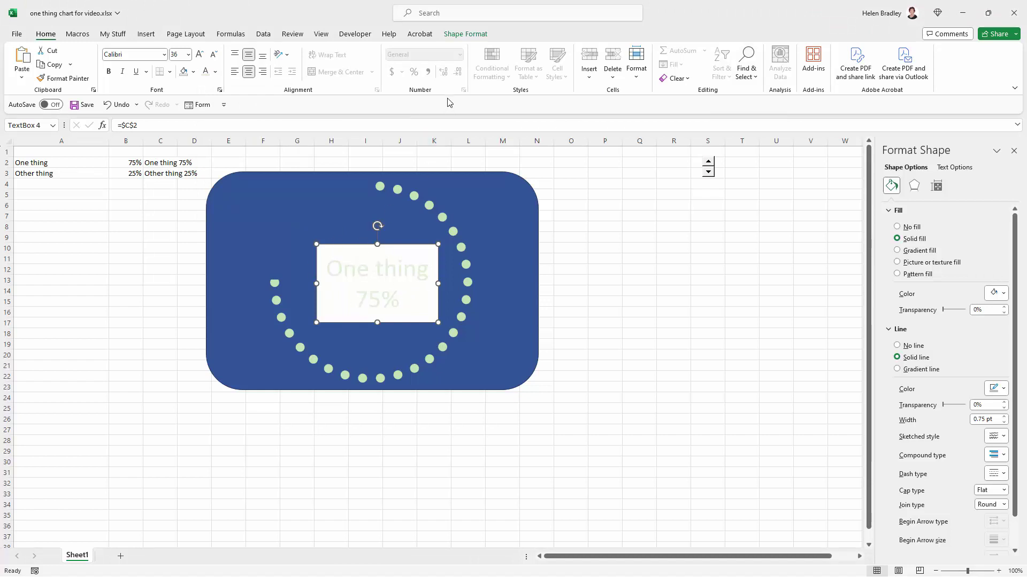
# Give the label text box No Fill and No Outline.
pyautogui.click(465, 34)
pyautogui.click(397, 51)
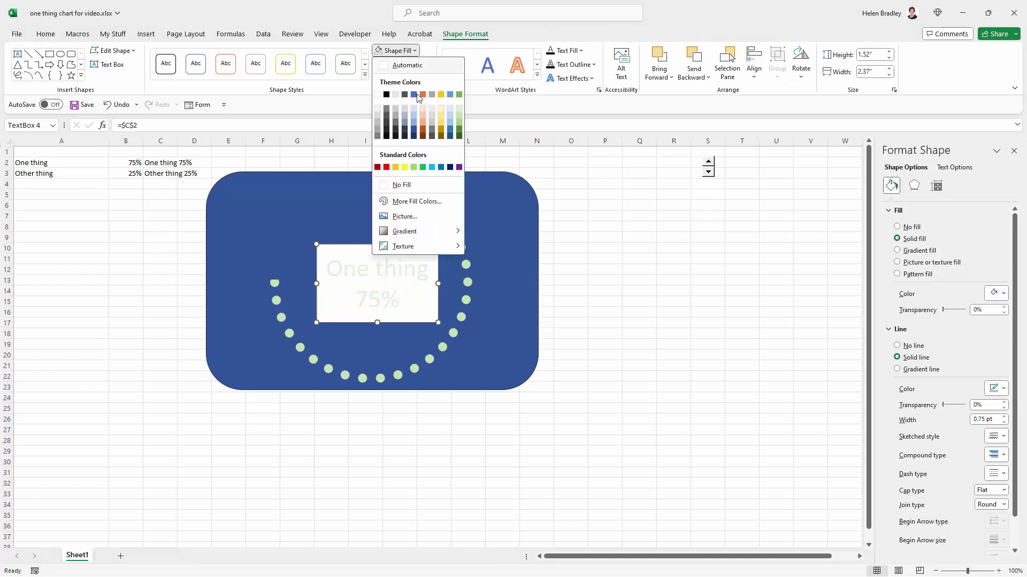
pyautogui.click(403, 186)
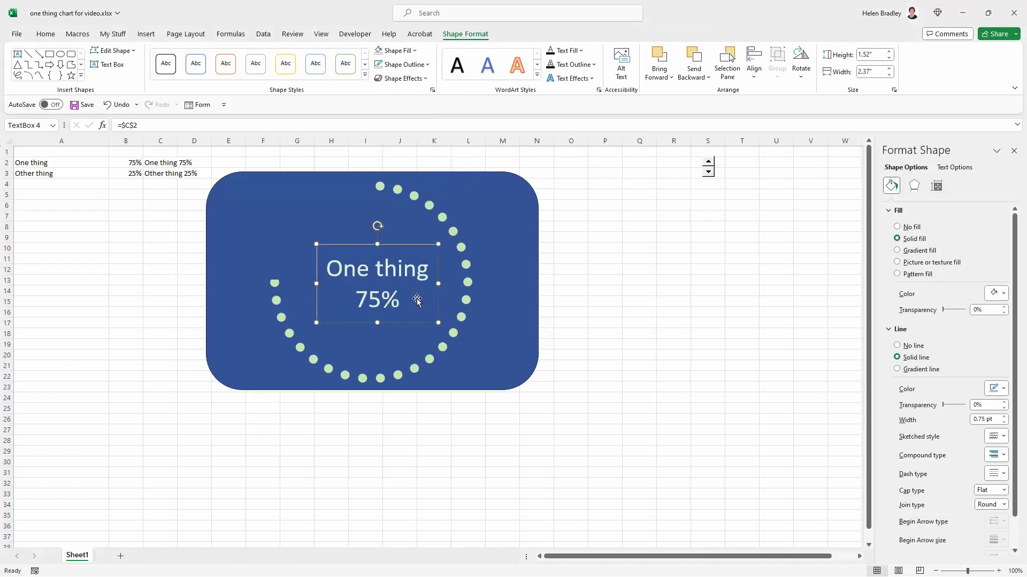
pyautogui.click(422, 67)
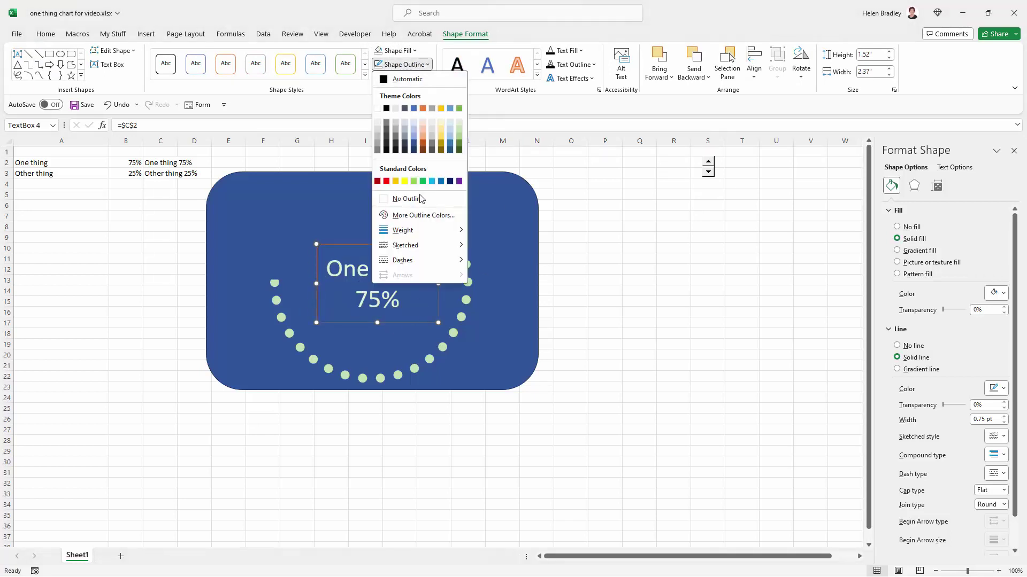
pyautogui.click(419, 199)
pyautogui.press('Escape')
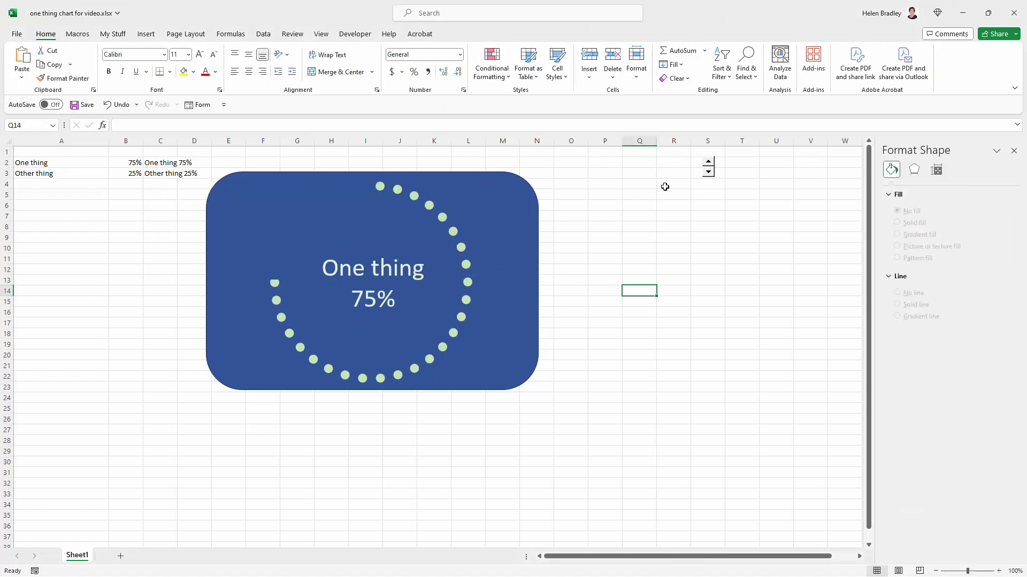
# Test the spin button, raising the percentage three 5% steps and lowering it four.
pyautogui.click(709, 163)
pyautogui.click(708, 163)
pyautogui.click(709, 163)
pyautogui.click(709, 171)
pyautogui.click(709, 171)
pyautogui.click(708, 172)
pyautogui.click(709, 172)
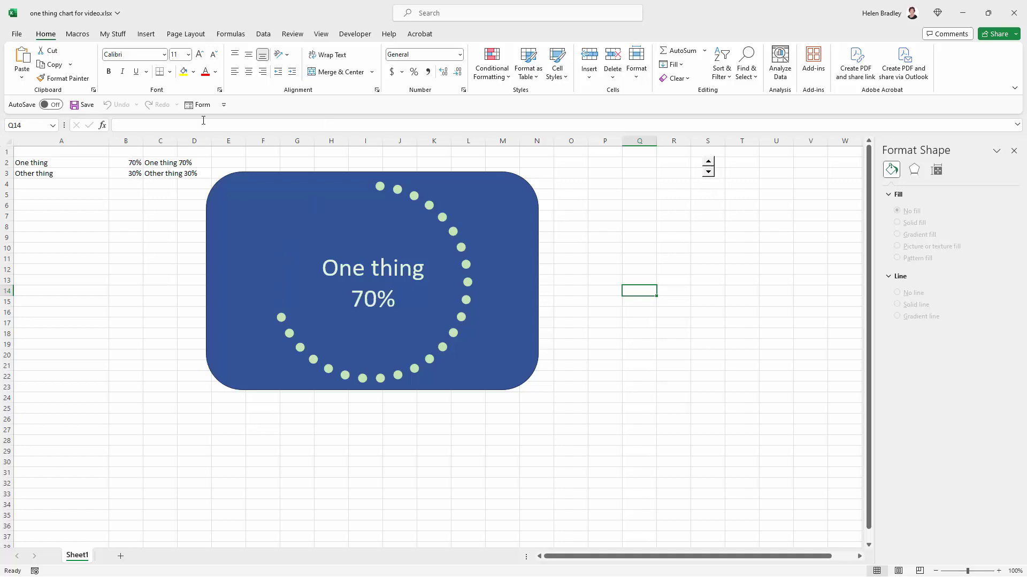
# Rename the first item in A2 to Attendance.
pyautogui.click(25, 162)
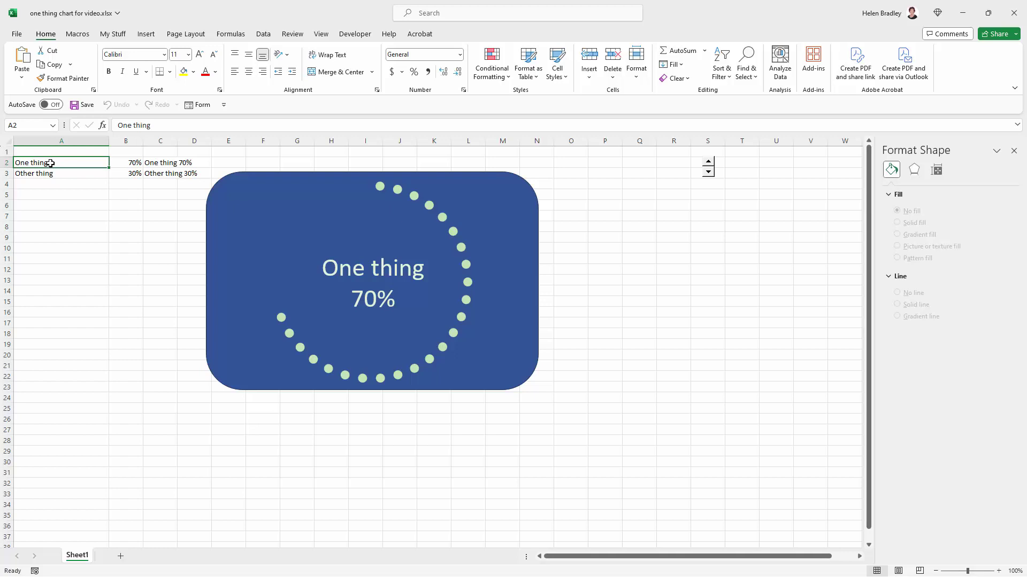
pyautogui.write('Attendance')
pyautogui.press('Return')
# Shrink the label text box font to 28 pt.
pyautogui.click(400, 265)
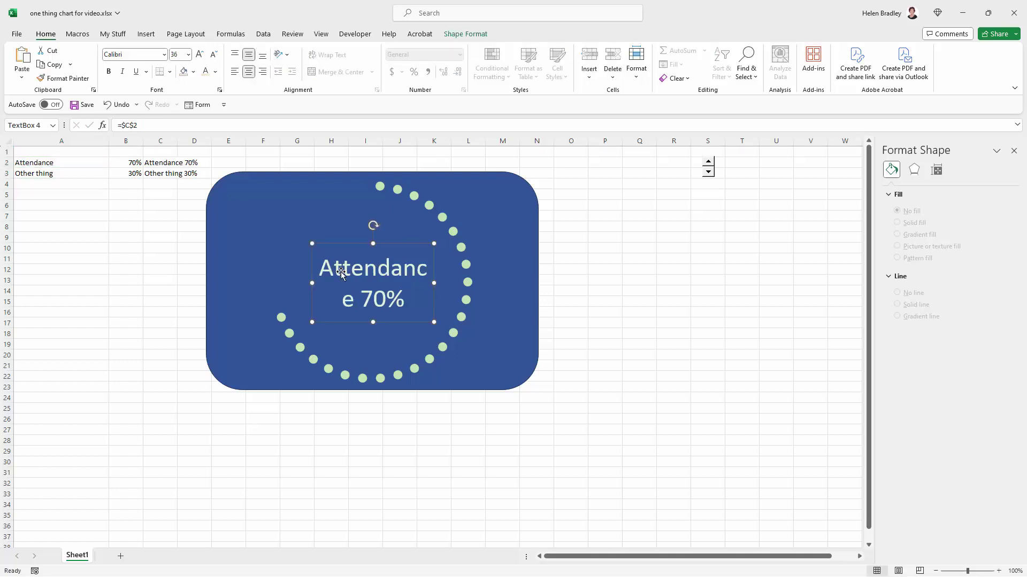
pyautogui.click(213, 54)
pyautogui.click(213, 54)
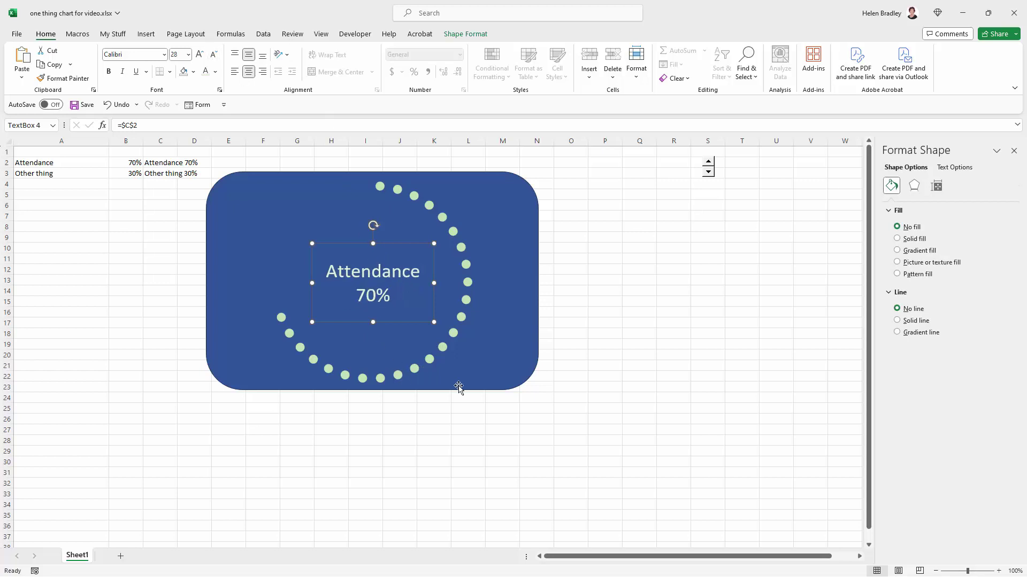
pyautogui.click(478, 428)
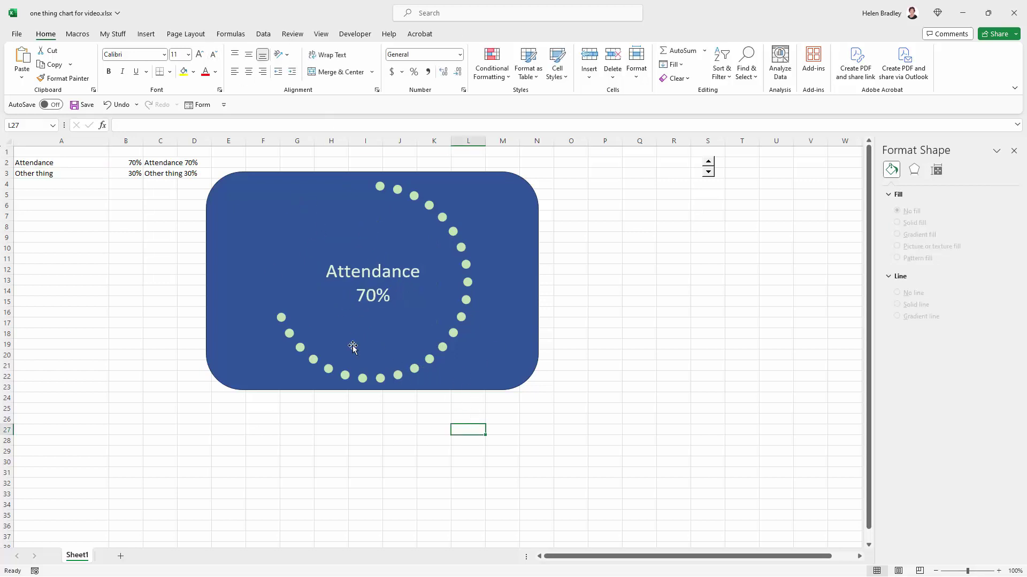
# Spin the attendance value to 65% and close the Format Shape pane.
pyautogui.click(708, 161)
pyautogui.click(709, 162)
pyautogui.click(708, 162)
pyautogui.click(708, 161)
pyautogui.click(708, 173)
pyautogui.click(709, 172)
pyautogui.click(708, 173)
pyautogui.click(708, 172)
pyautogui.click(709, 172)
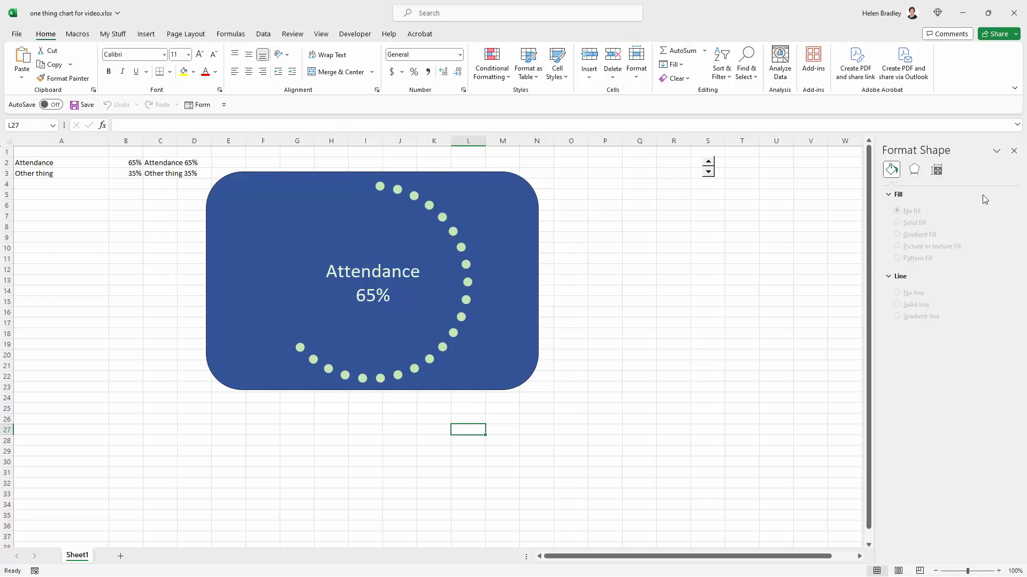
pyautogui.click(1013, 151)
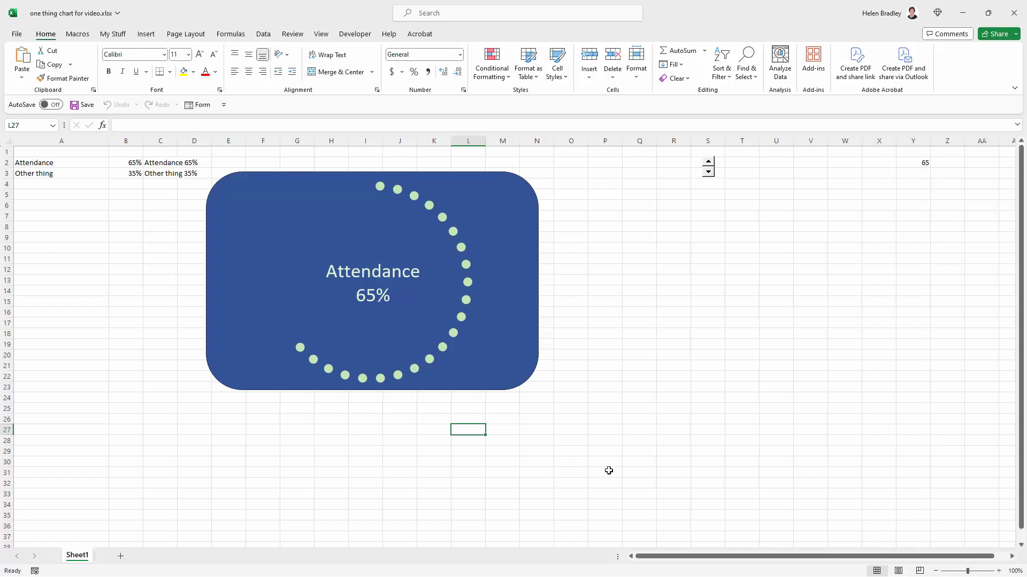